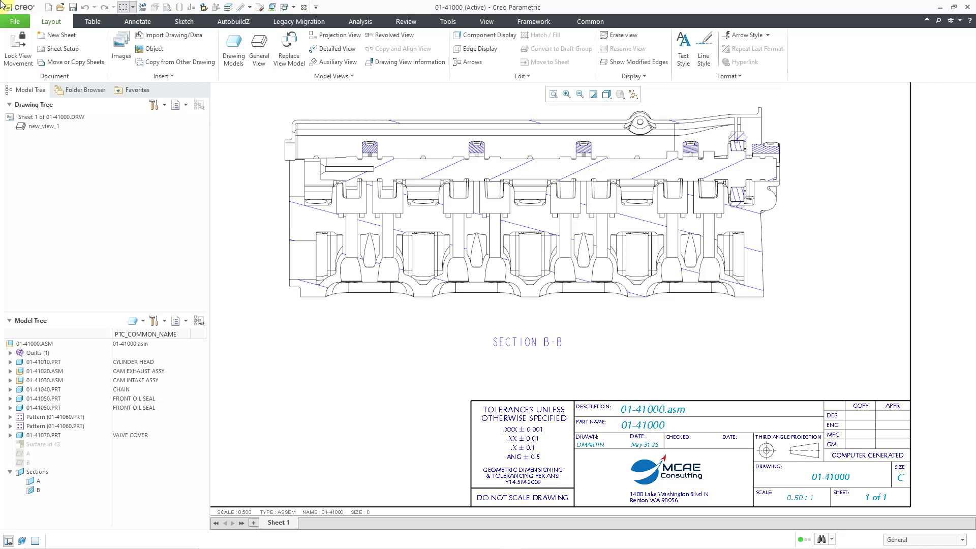
- Select the Section B-B hatching, open it in Edit Hatching and dismiss the XCH Pattern Convert notice
click(437, 176)
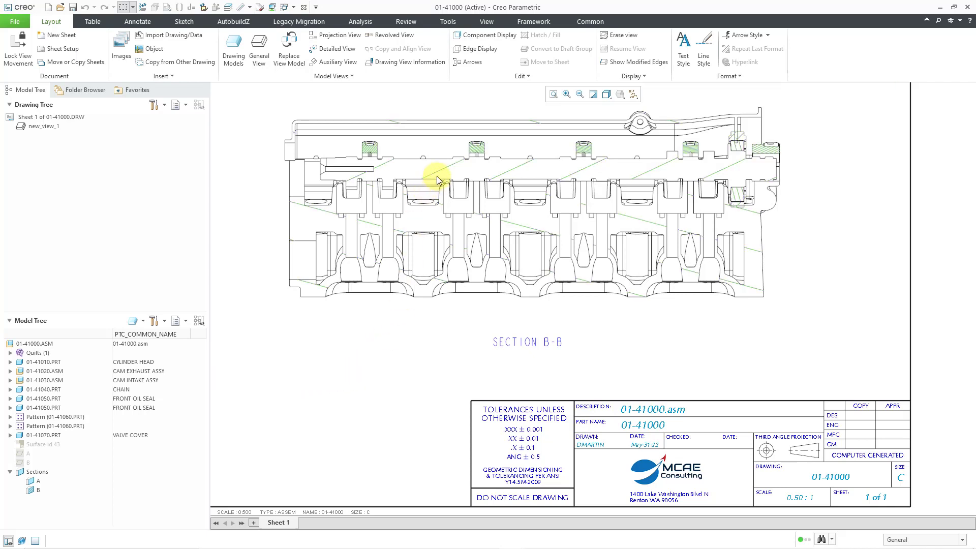
click(438, 176)
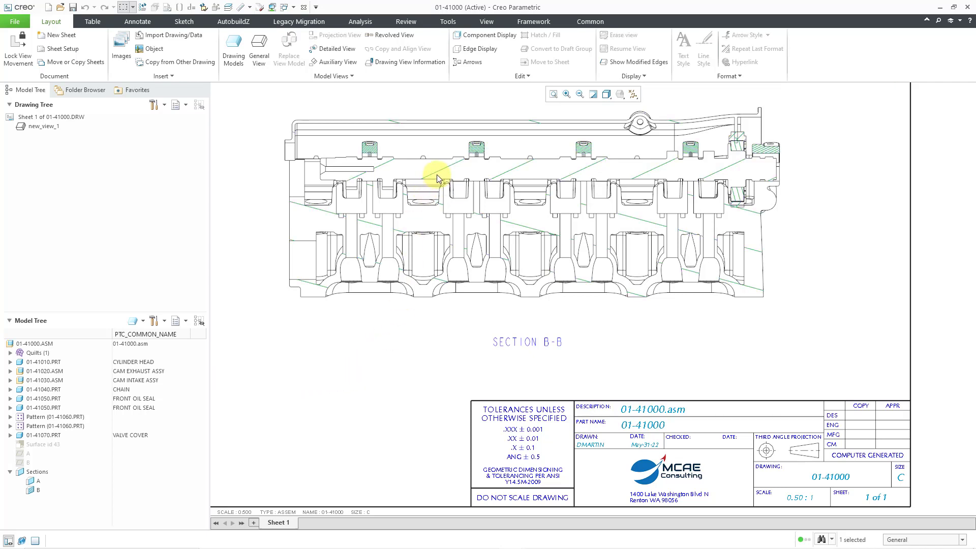
right_click(438, 176)
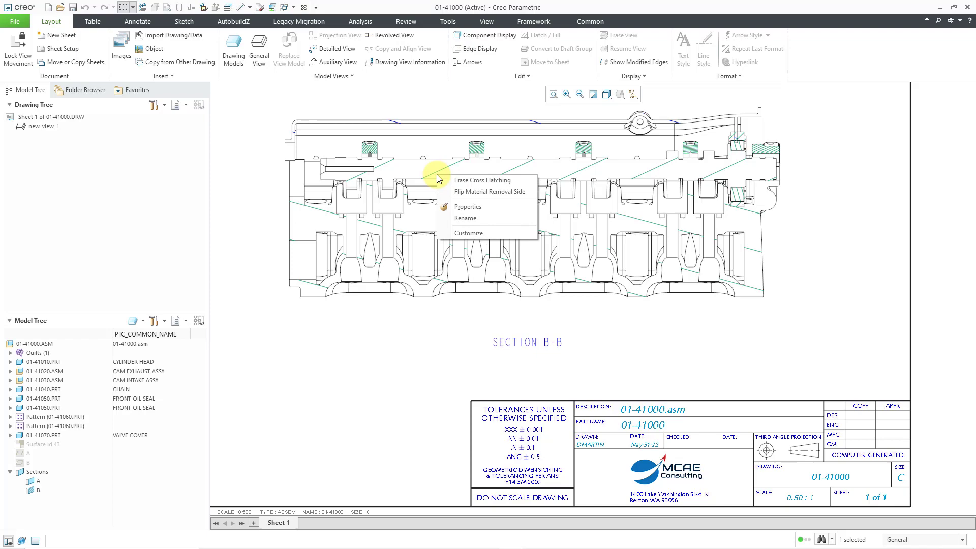
click(484, 206)
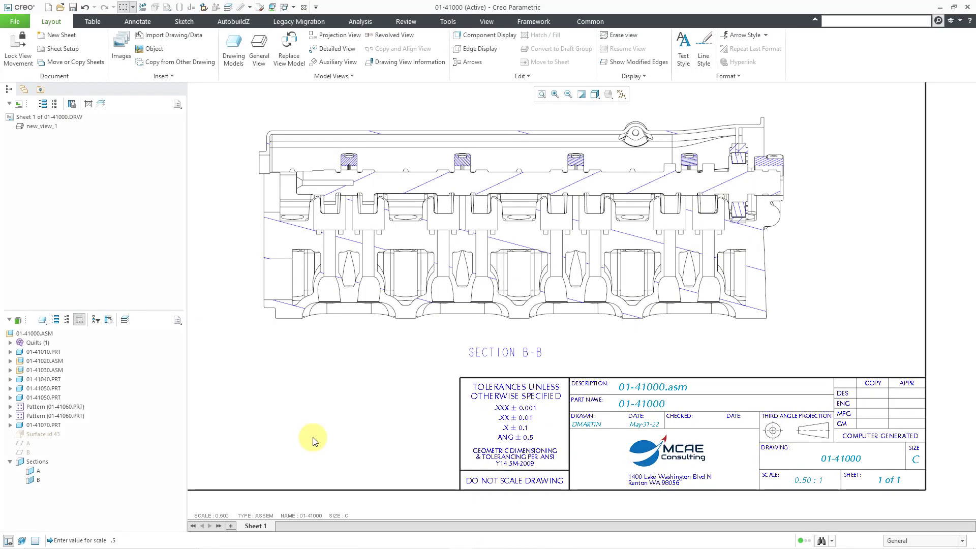
double_click(415, 186)
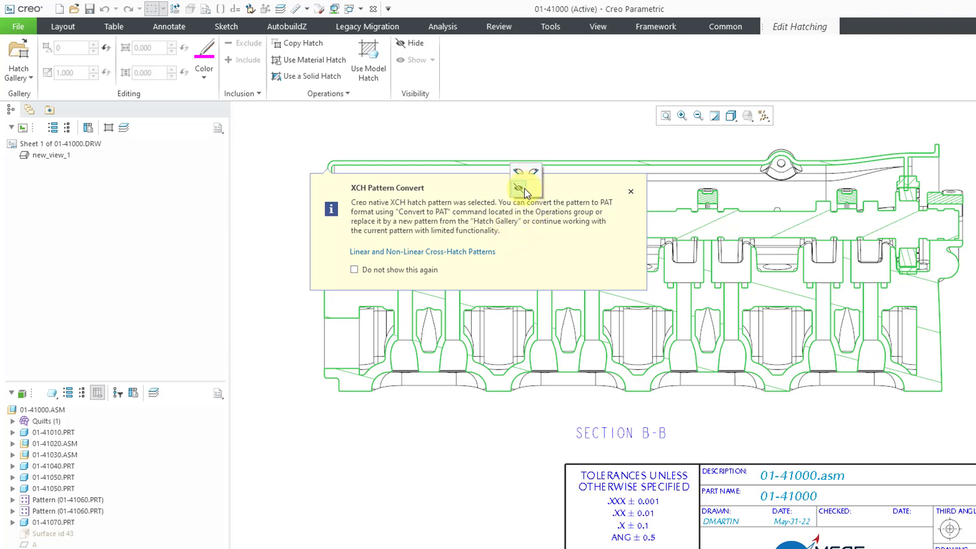
click(561, 130)
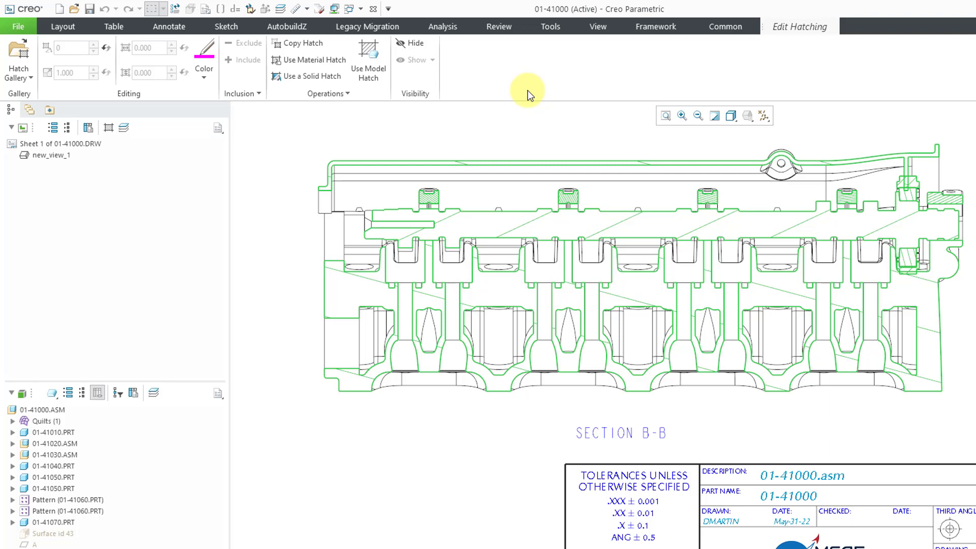
- Browse the Hatch Gallery's ANSI, ISO, User Defined and Converted from XCH patterns
click(22, 77)
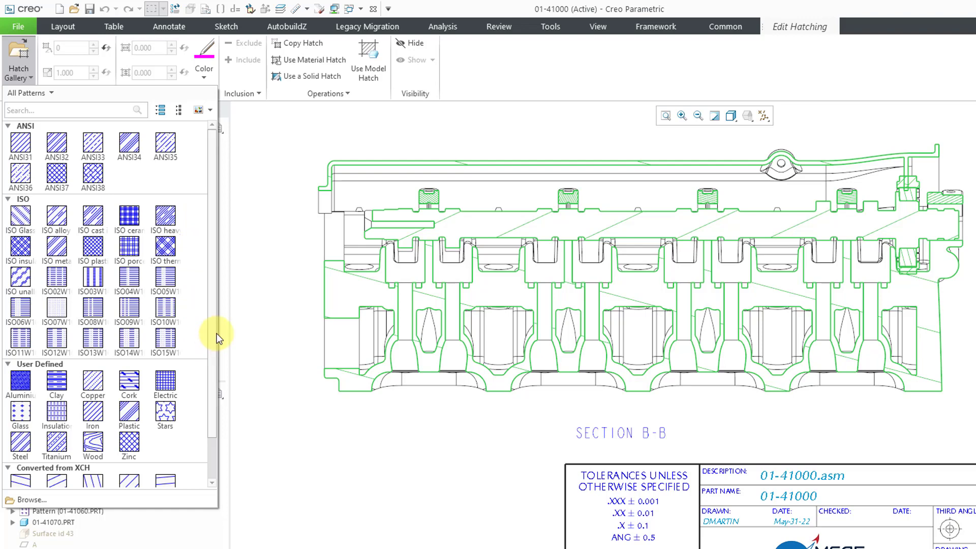
scroll(214, 351, down, 2)
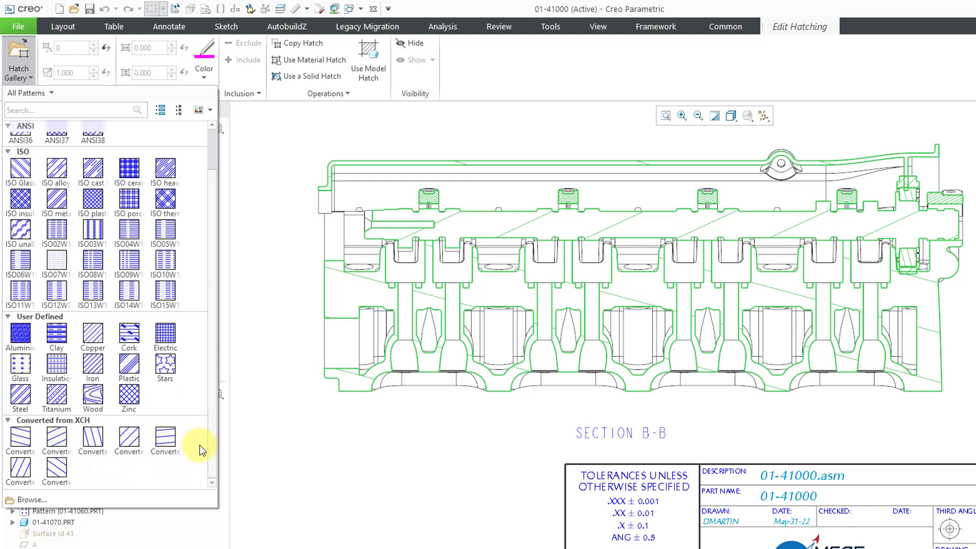
scroll(213, 434, up, 3)
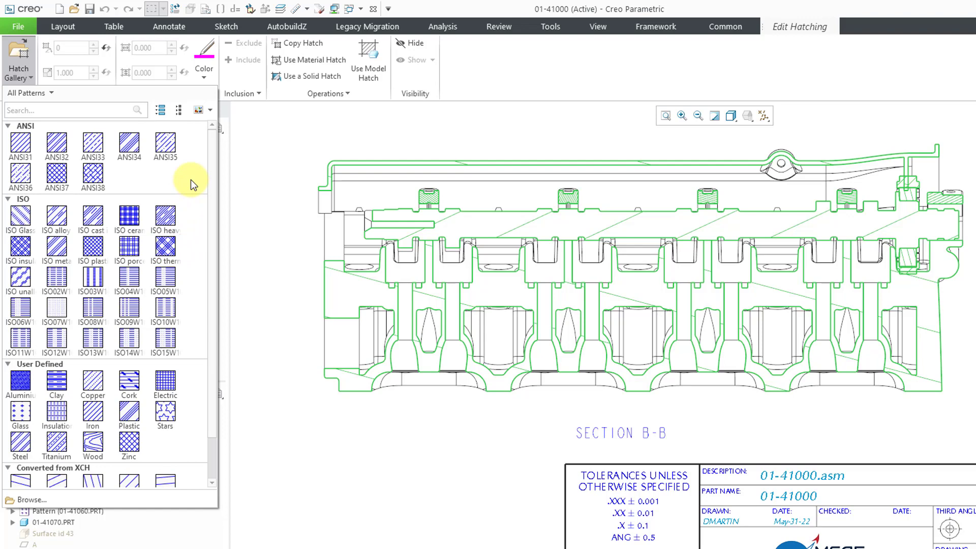
- Close the hatch gallery and check the Operations list for Convert to PAT
click(307, 124)
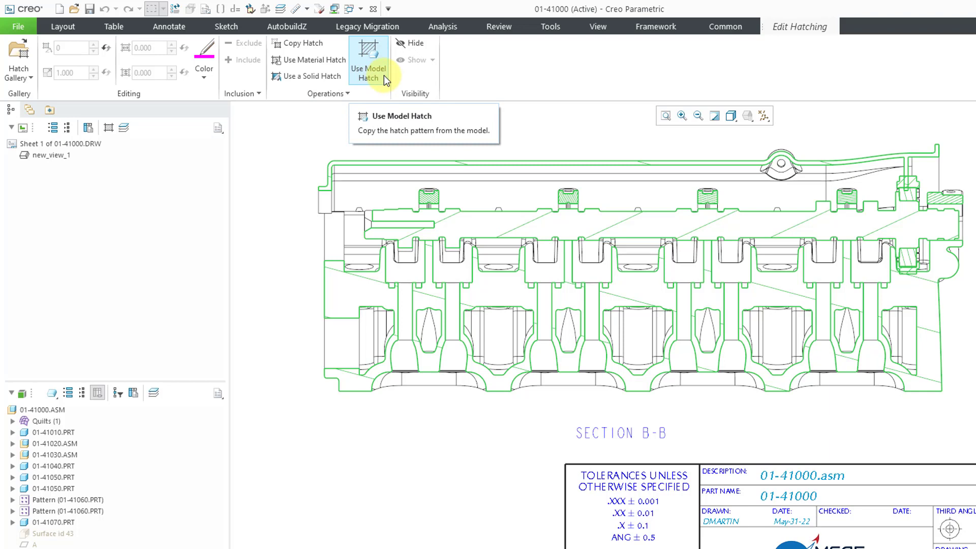
click(349, 94)
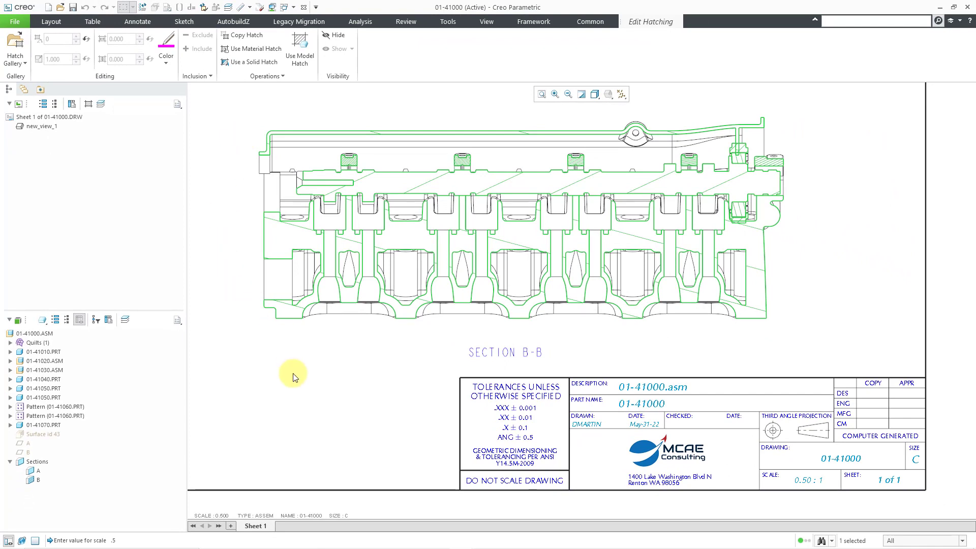
- Exit hatch editing and set the Search Tool to look for Draft Hatch items
middle_click(293, 376)
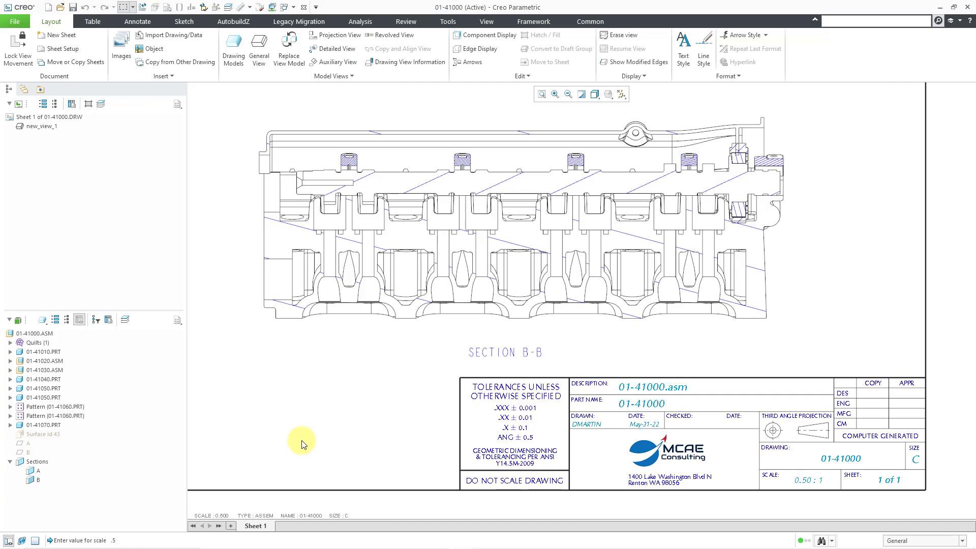
click(822, 540)
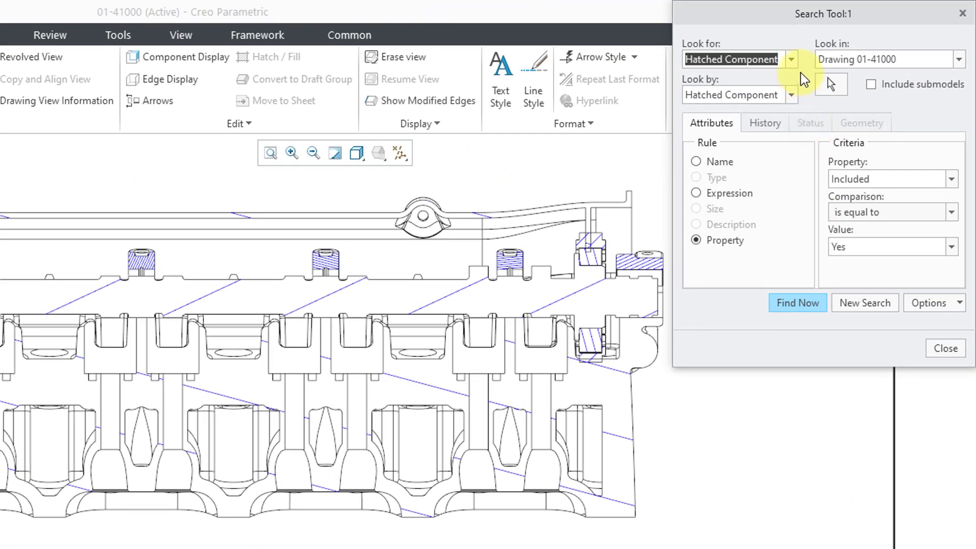
click(791, 60)
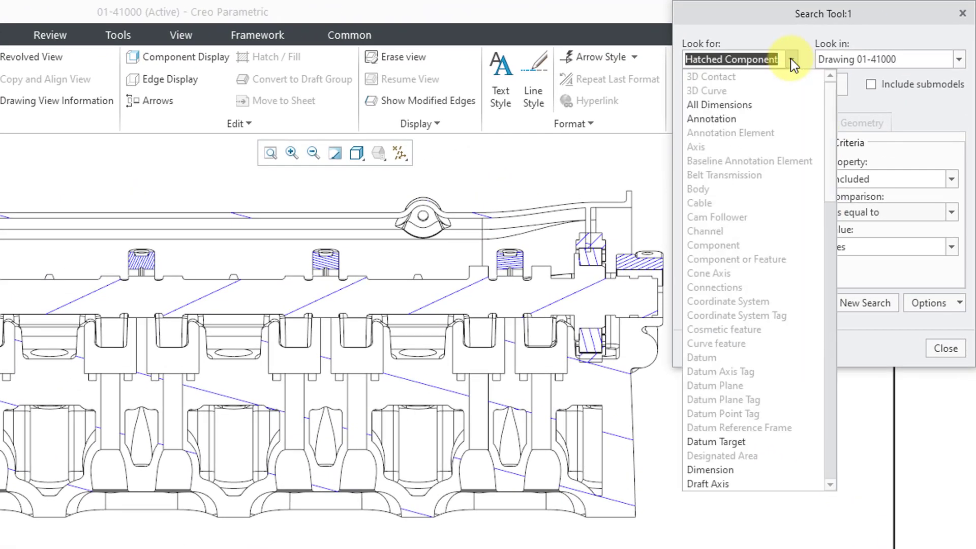
drag(830, 105, 825, 157)
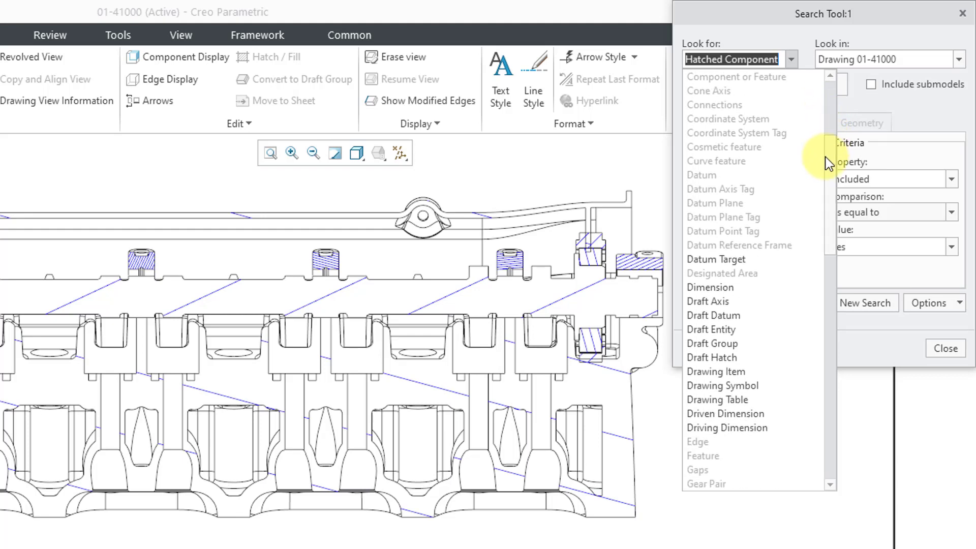
click(737, 358)
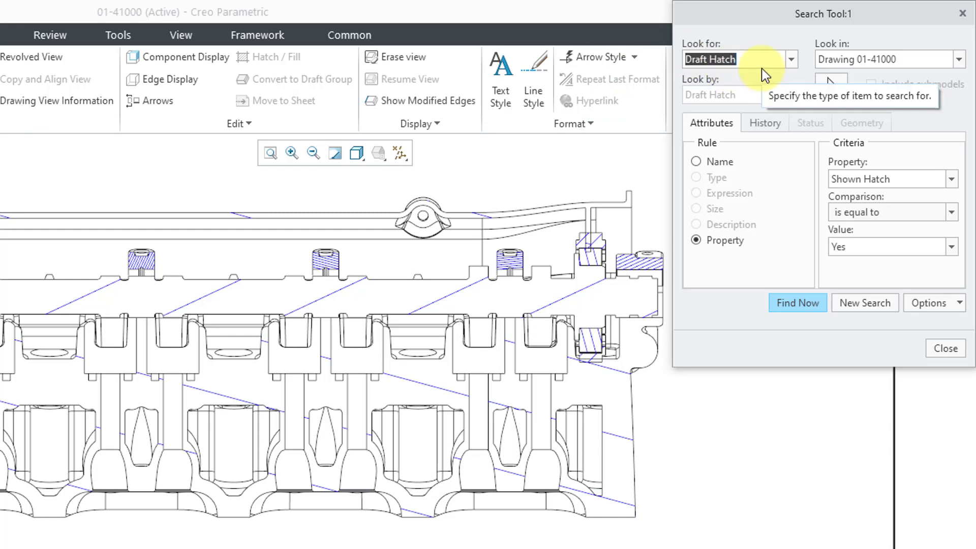
- Switch the Search Tool's Look for type back to Hatched Component
click(791, 59)
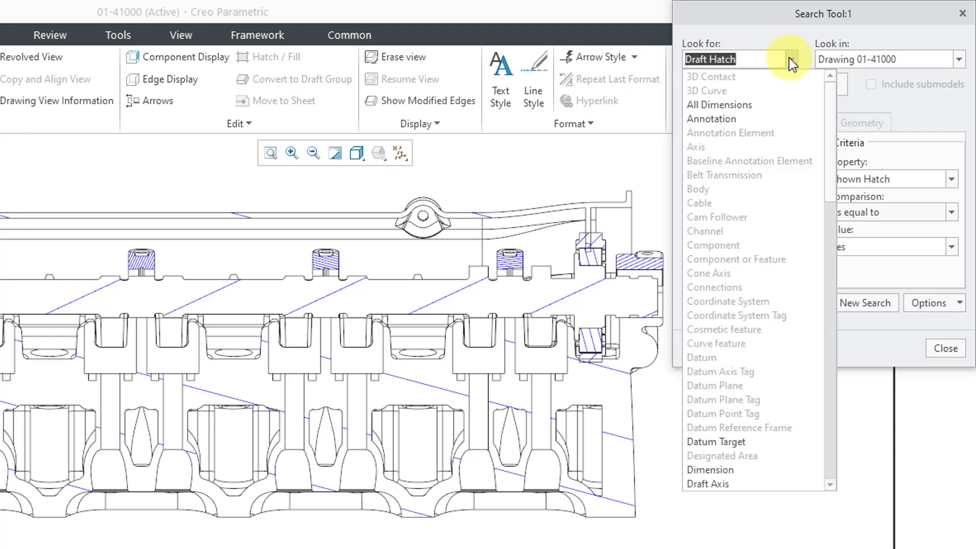
drag(835, 141, 816, 263)
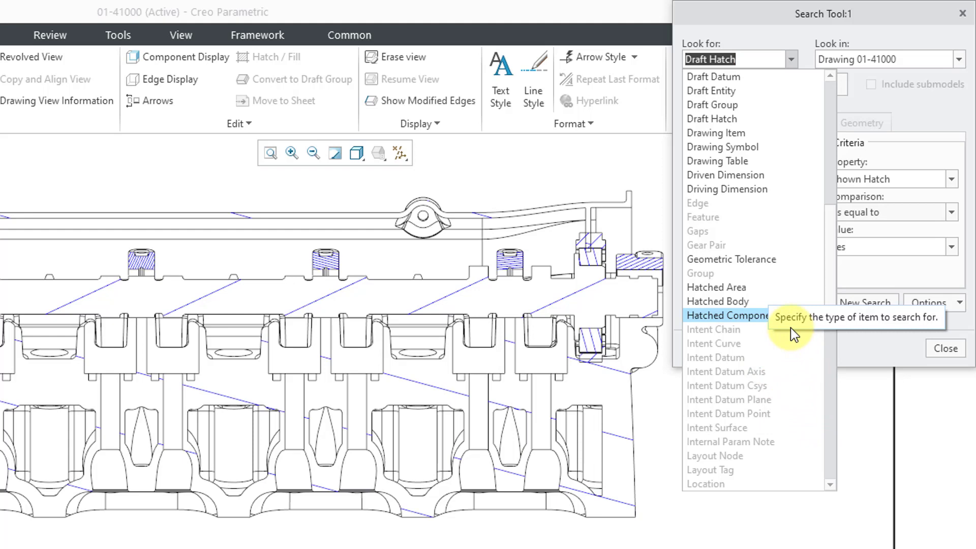
click(727, 316)
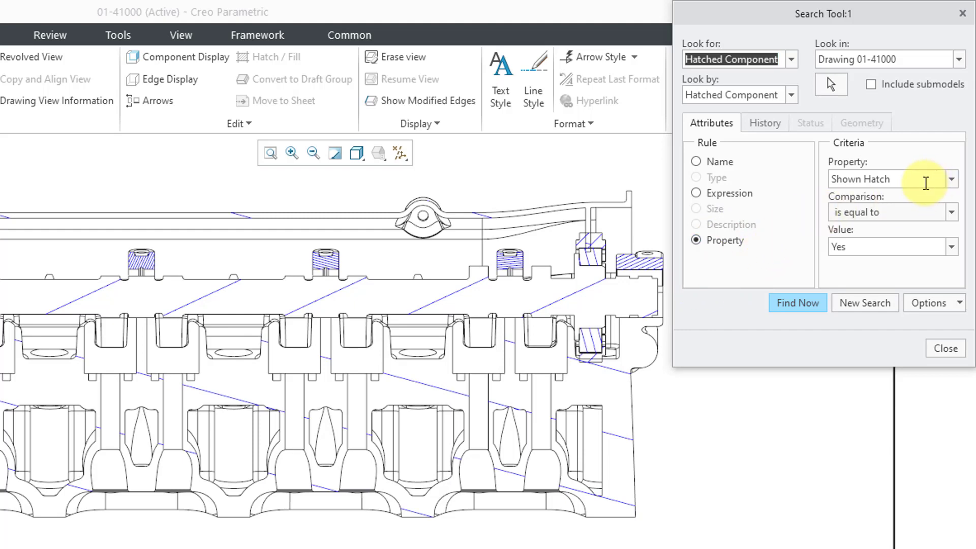
- Set the search criterion to property Included, is equal to, value Yes
click(950, 179)
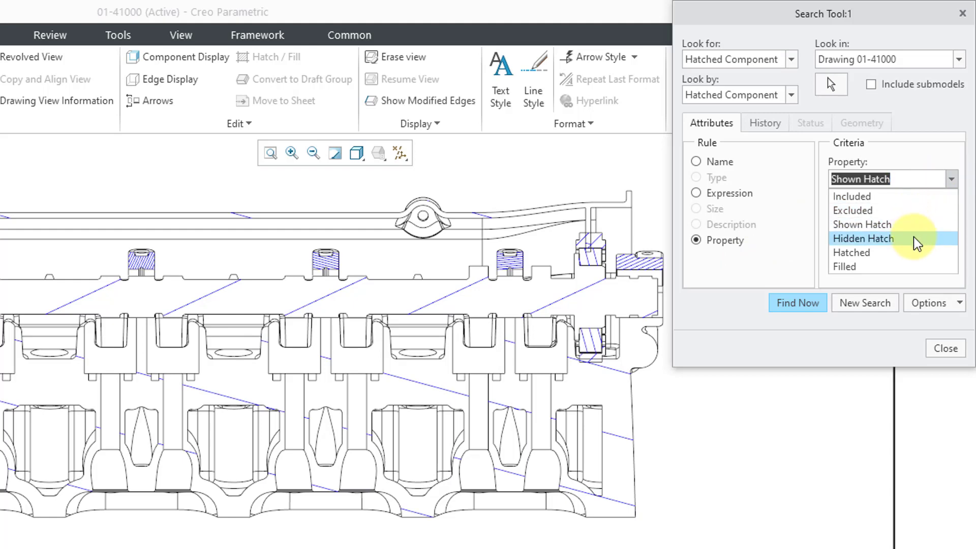
click(890, 199)
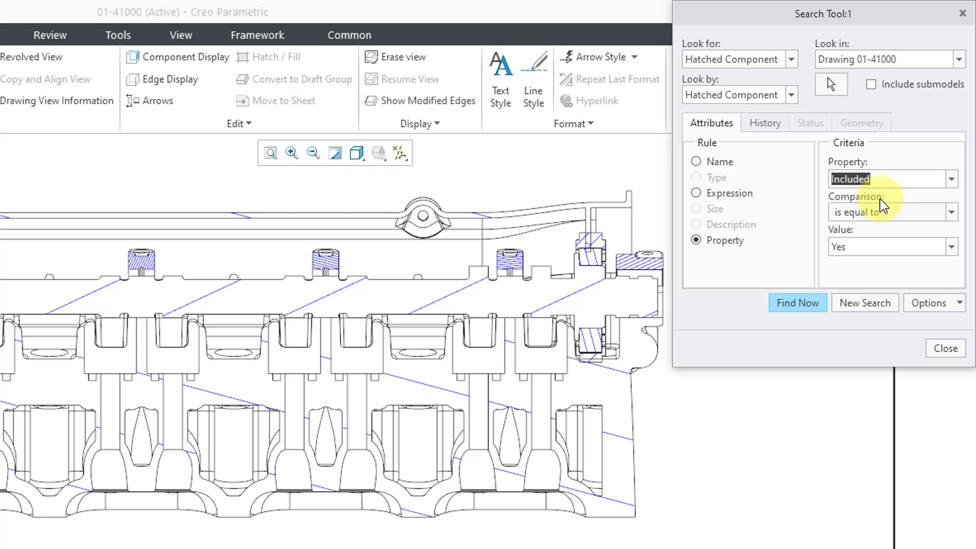
click(950, 249)
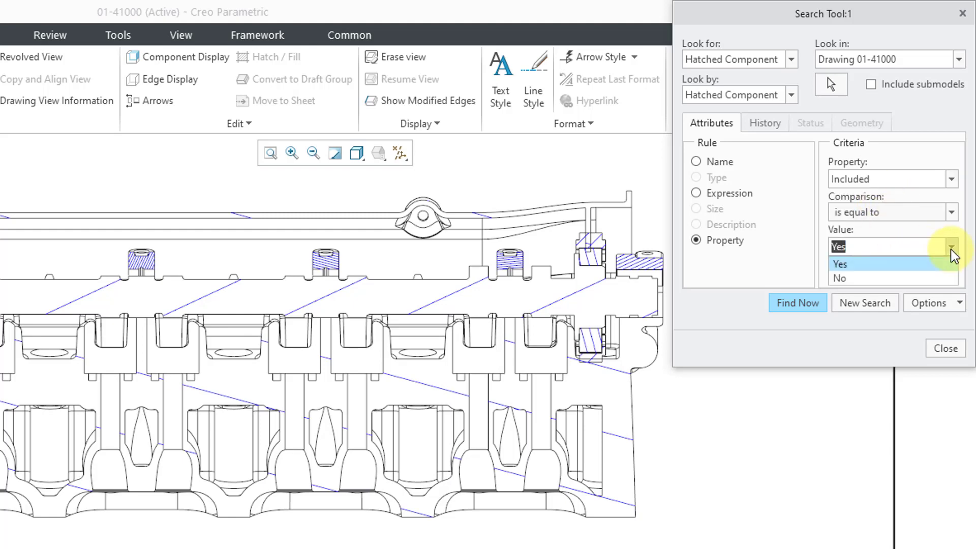
click(952, 254)
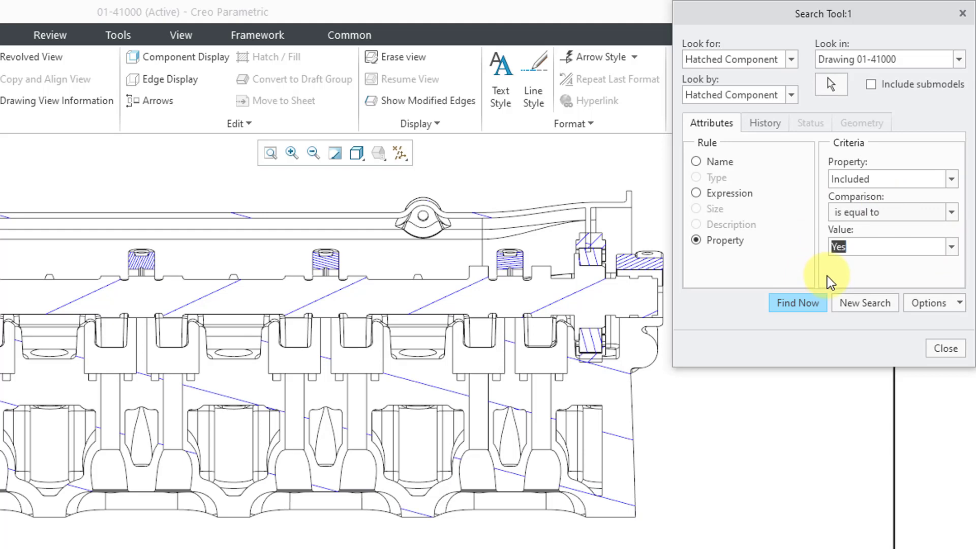
- Include submodels in the search and change the item type to Sketch
click(870, 85)
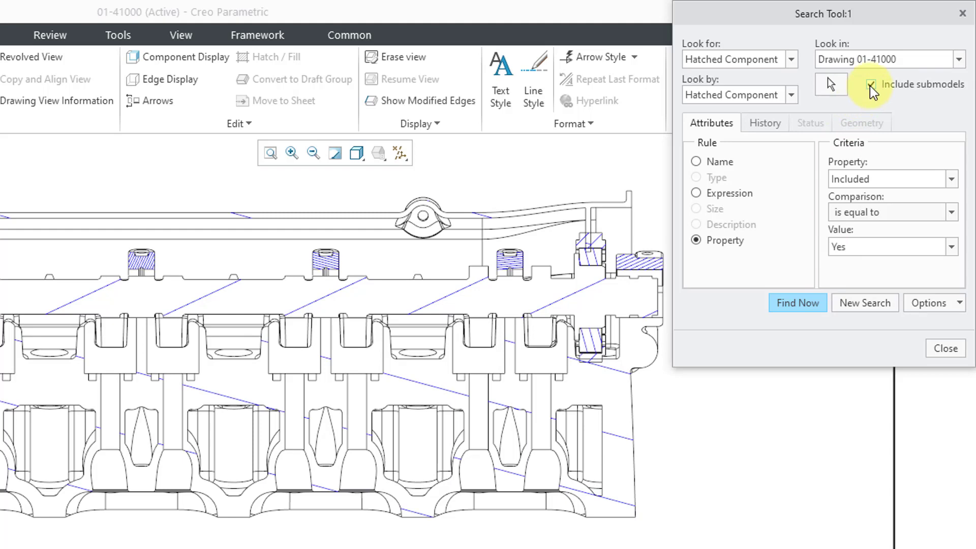
click(790, 60)
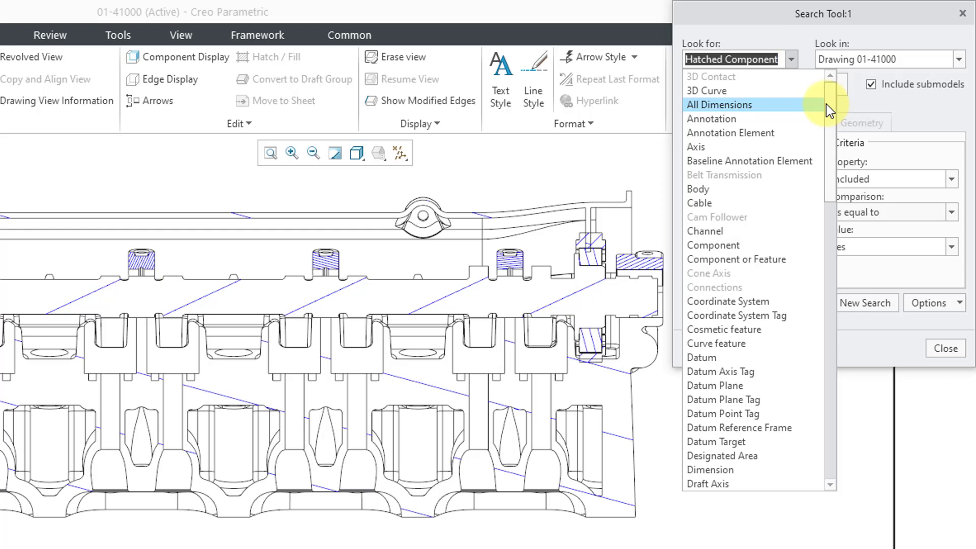
drag(832, 110, 817, 358)
click(722, 340)
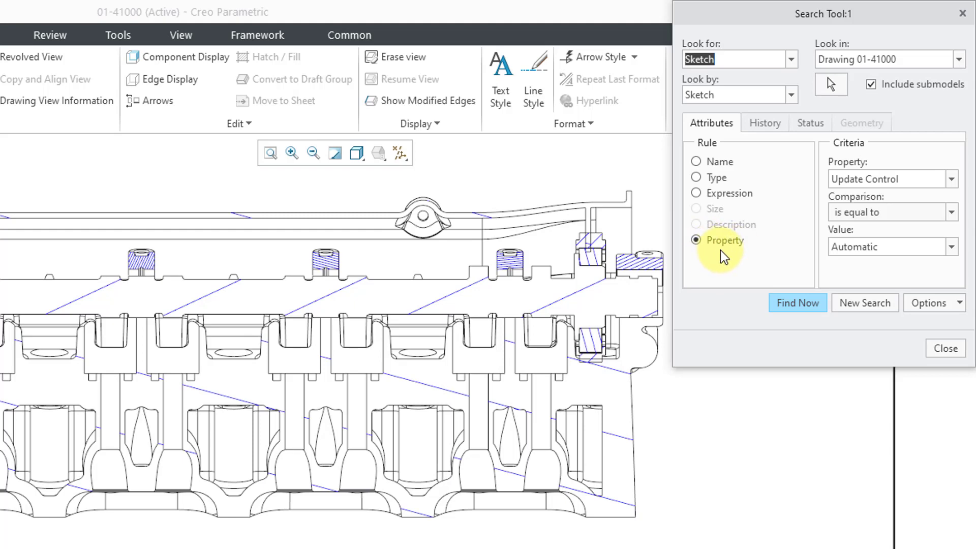
- Filter the sketch search by the Hatched property equal to Yes
click(951, 179)
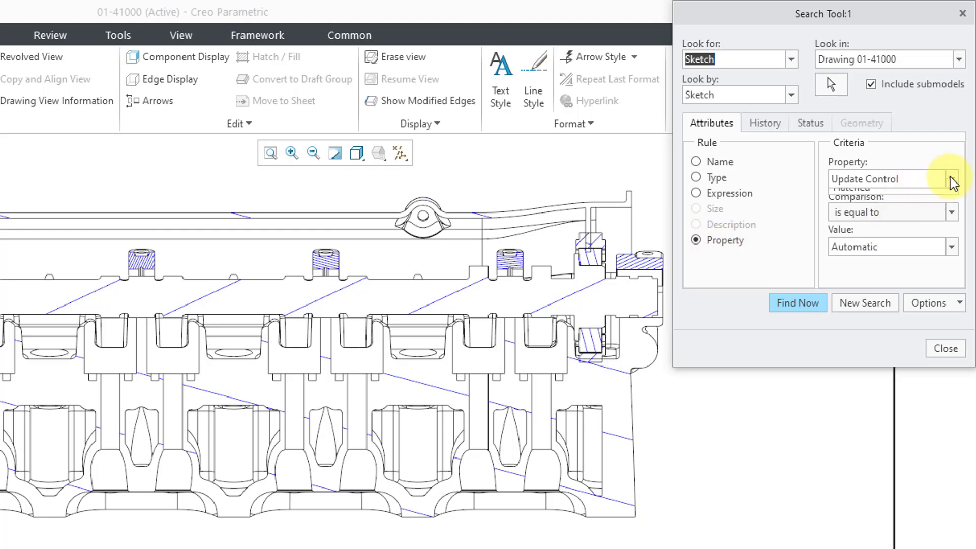
click(910, 224)
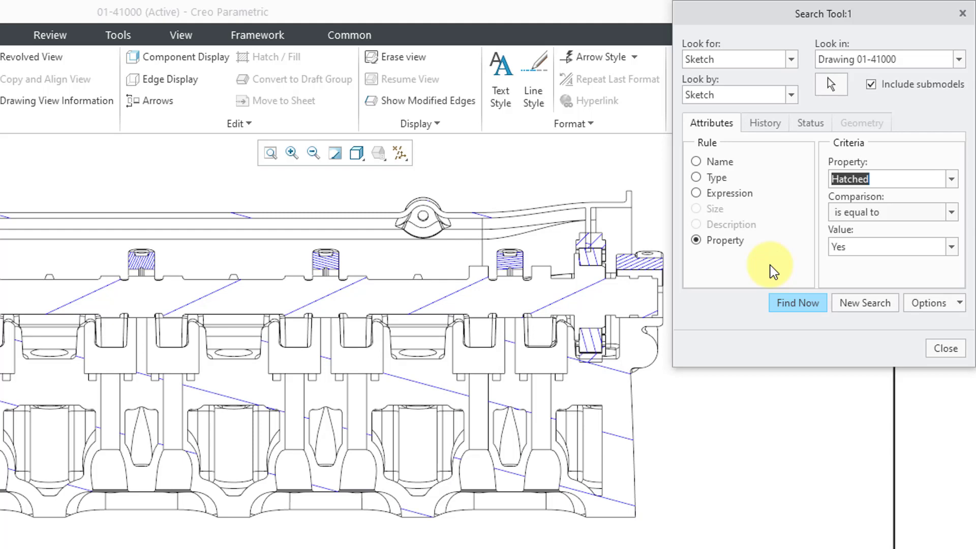
click(950, 248)
click(950, 248)
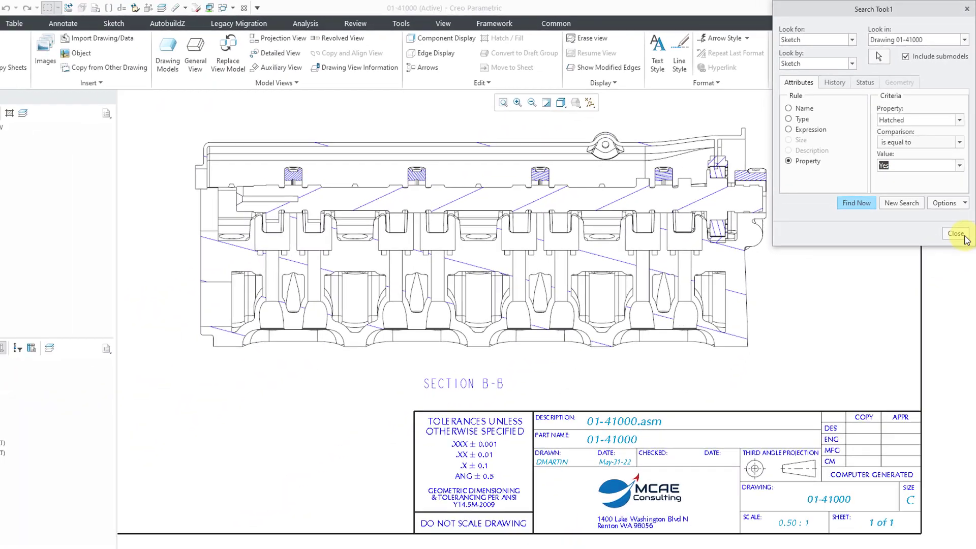
- Close the Search Tool, reopen the Section B-B hatch and rotate its pattern clockwise
click(961, 339)
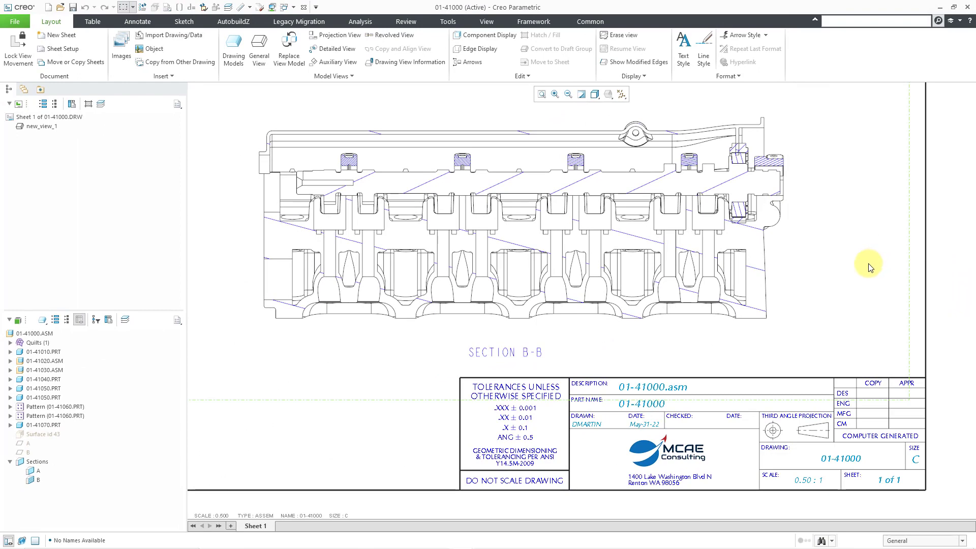
double_click(642, 185)
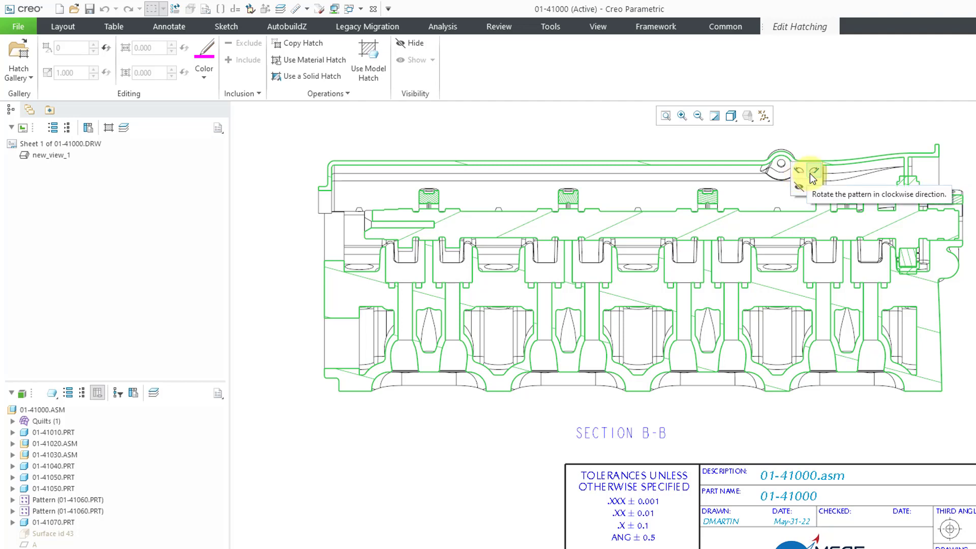
click(814, 171)
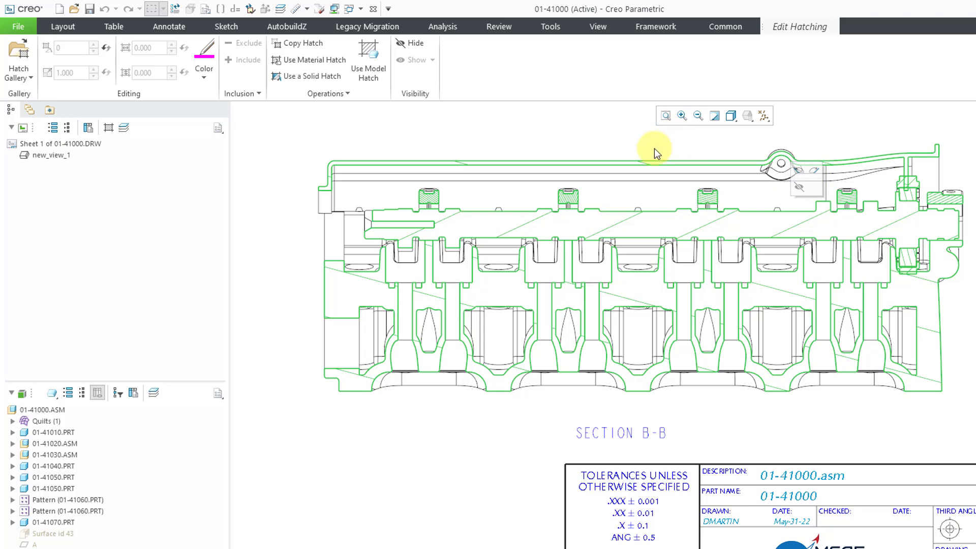
click(341, 95)
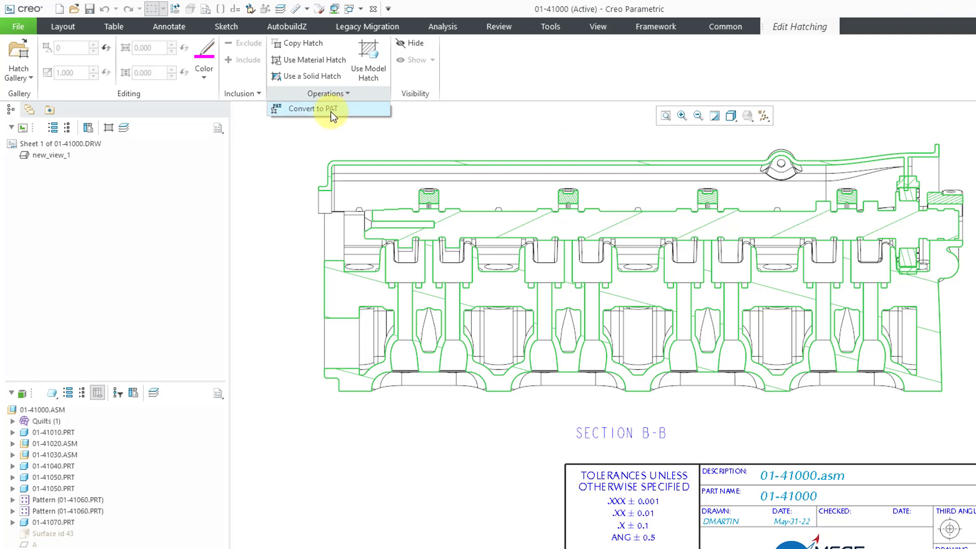
- Convert the section hatching to PAT, then exit and reopen it for editing
click(333, 116)
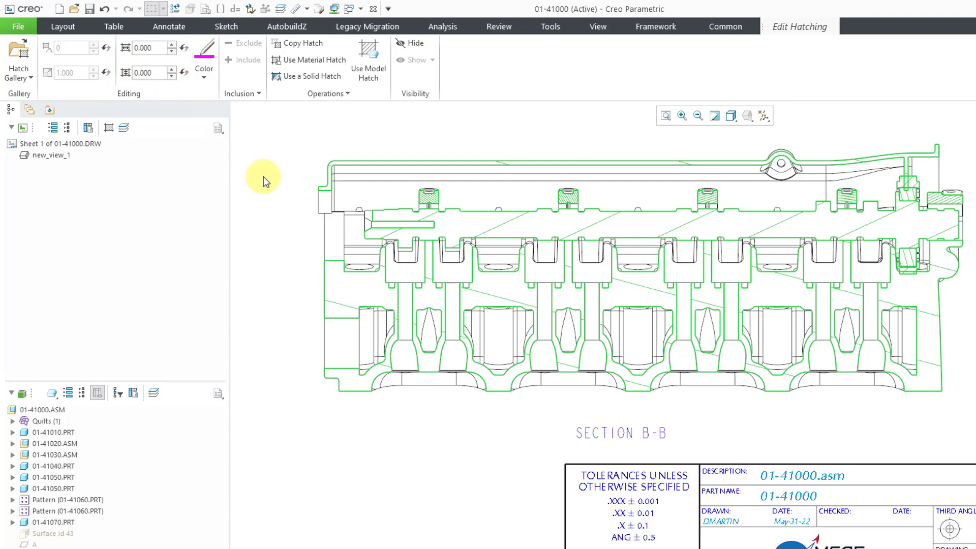
click(292, 257)
click(548, 227)
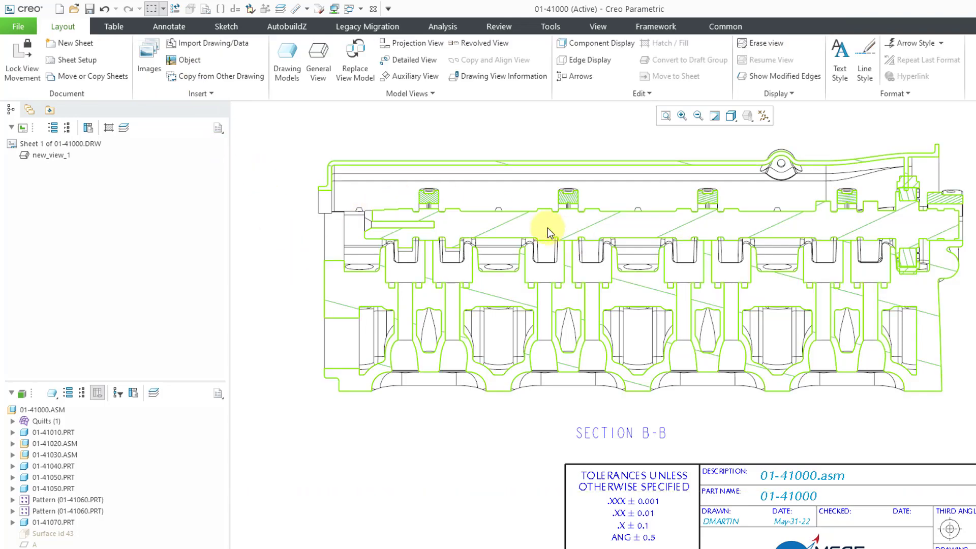
double_click(510, 226)
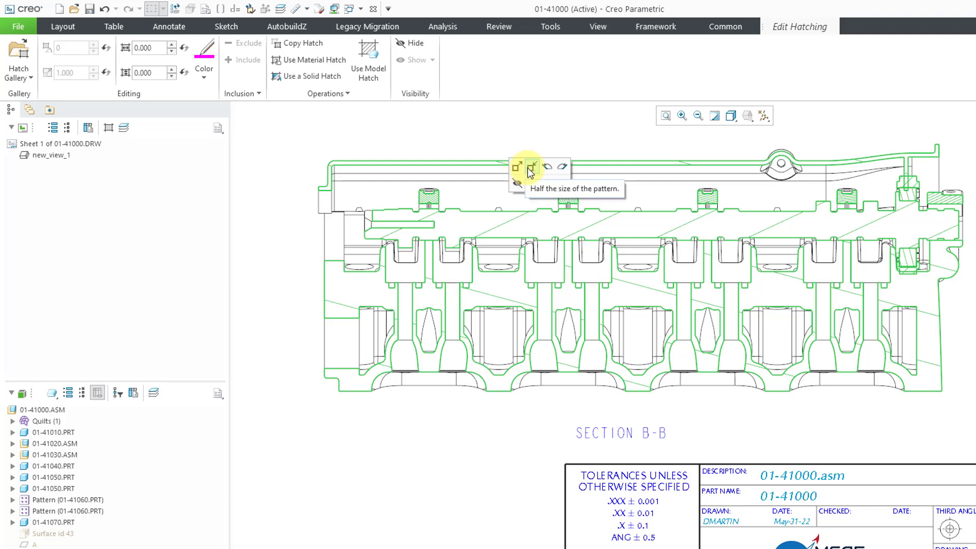
- Reopen the Section B-B hatch, apply Recreate Hatch Angles and exit hatch editing
click(270, 193)
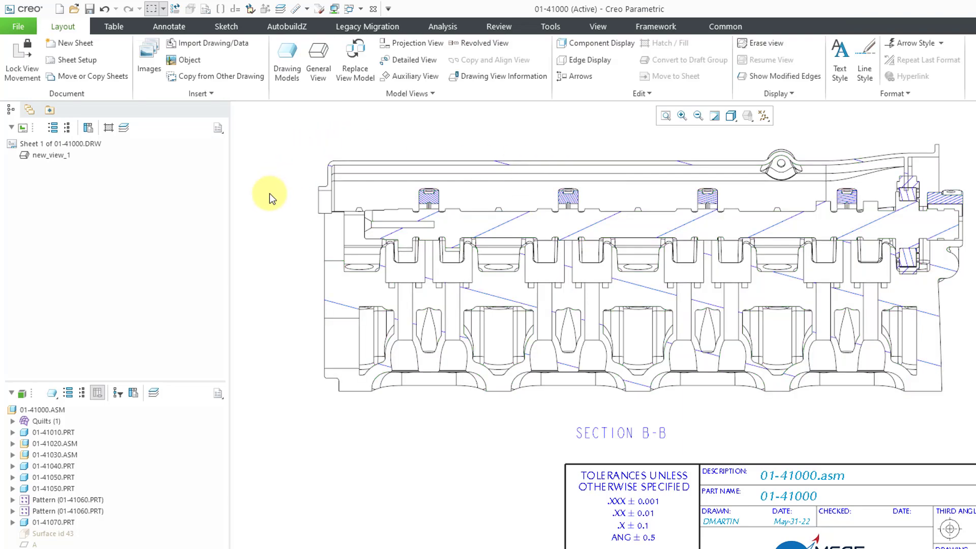
click(439, 218)
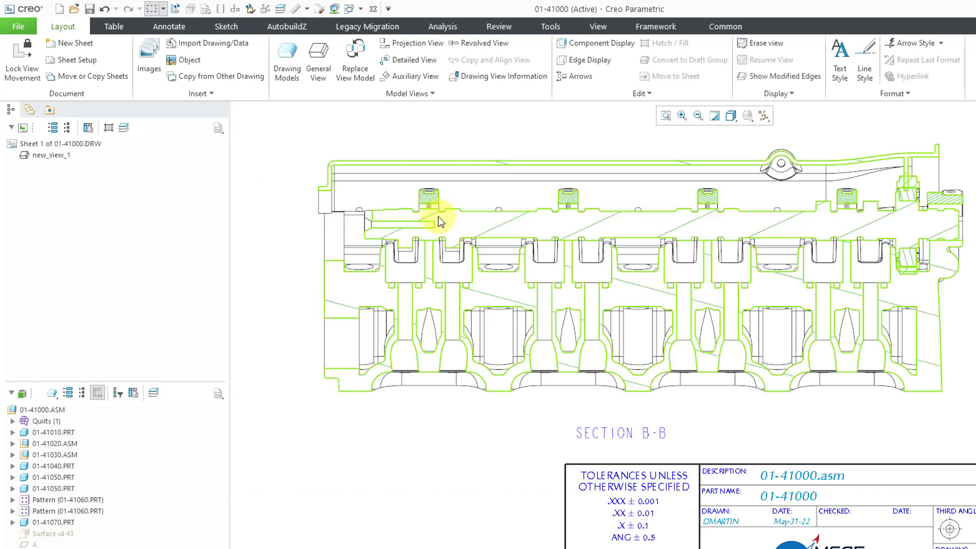
double_click(437, 220)
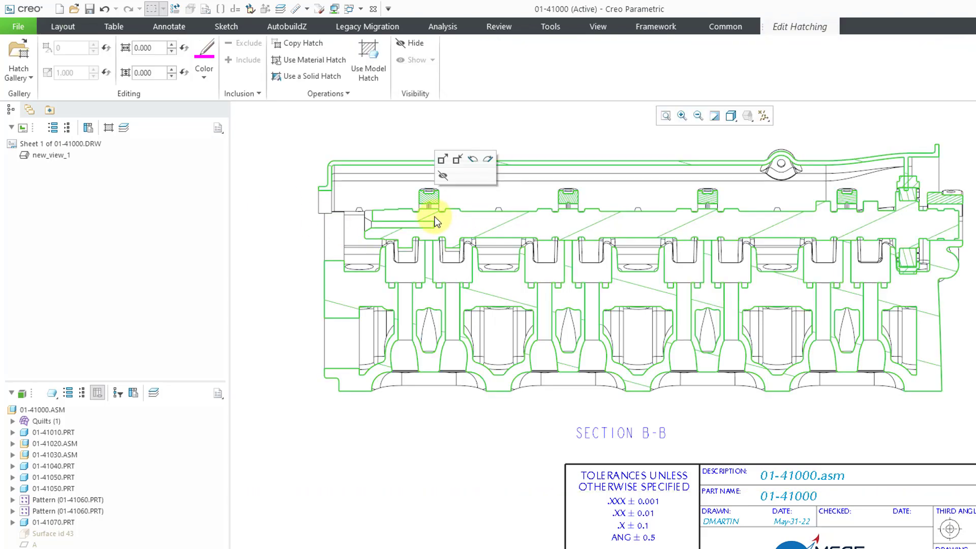
right_click(436, 221)
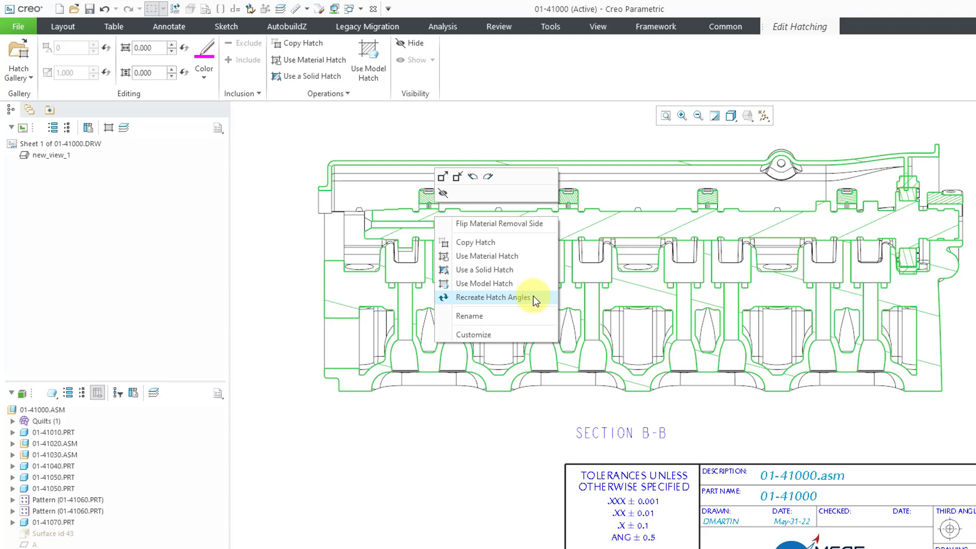
click(284, 285)
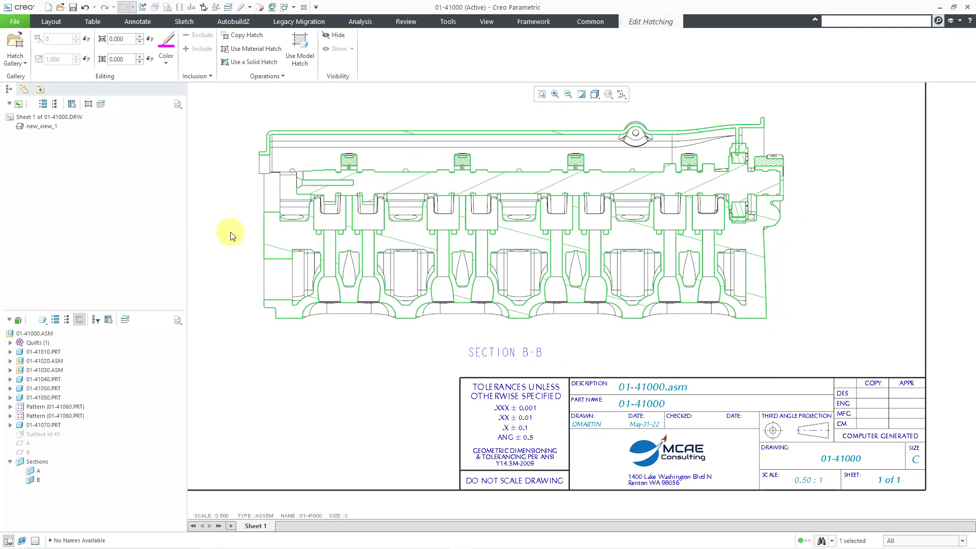
click(231, 232)
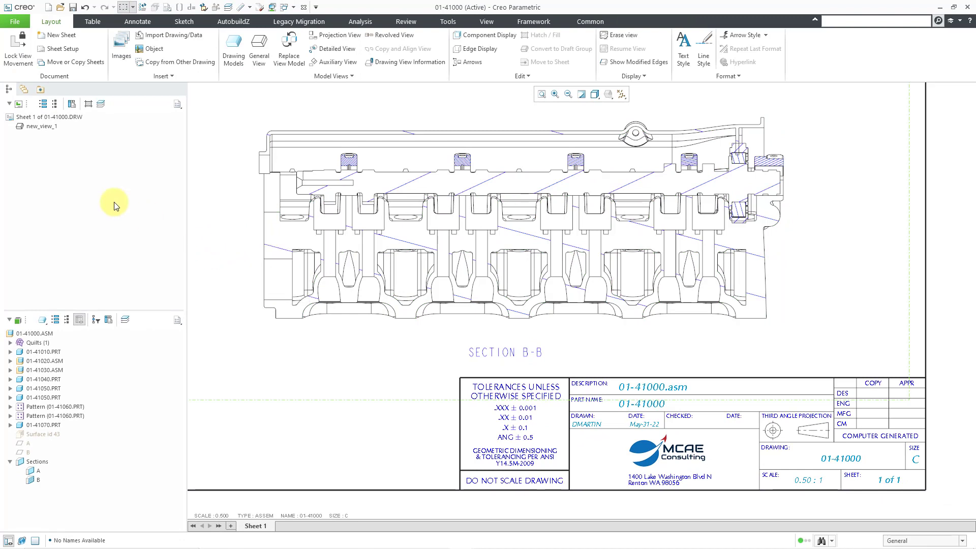
- Show the Hatch Tree fully expanded with a wider name column
click(89, 105)
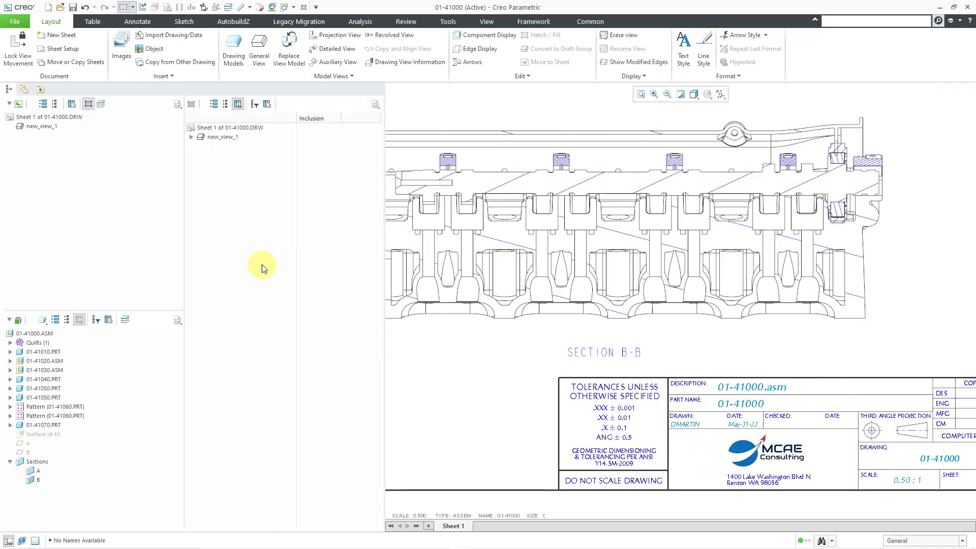
click(215, 105)
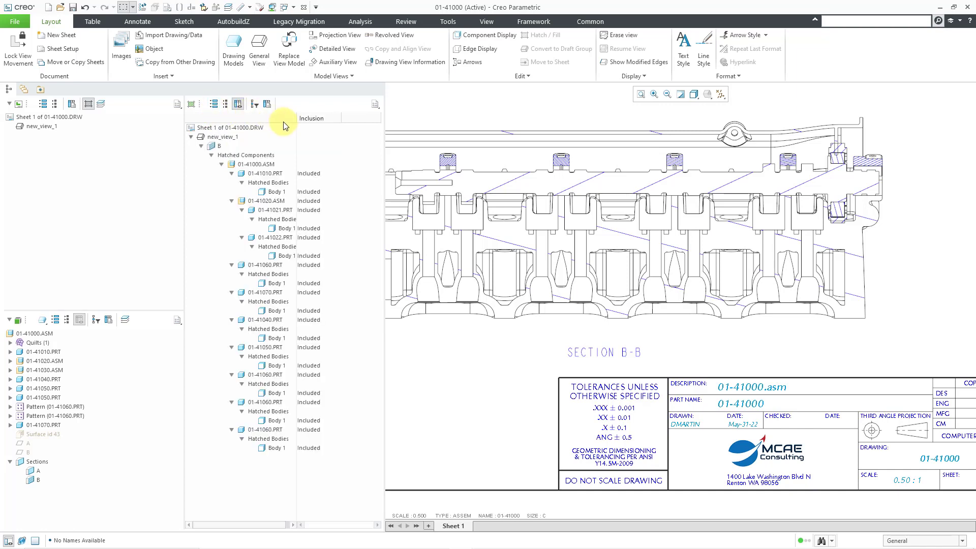
drag(297, 118, 311, 117)
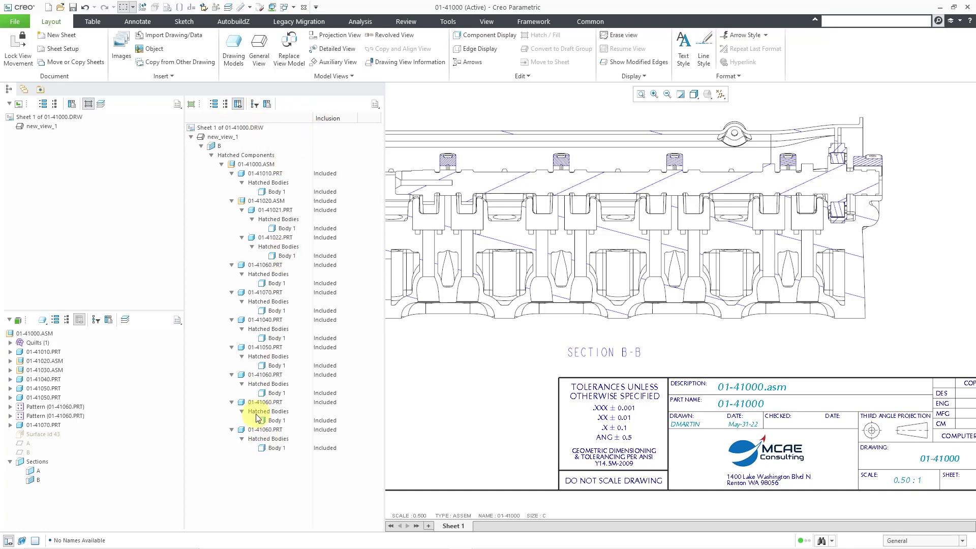
- Set 01-41060.PRT's inclusion to Excluded from the section, then back to Included
click(269, 376)
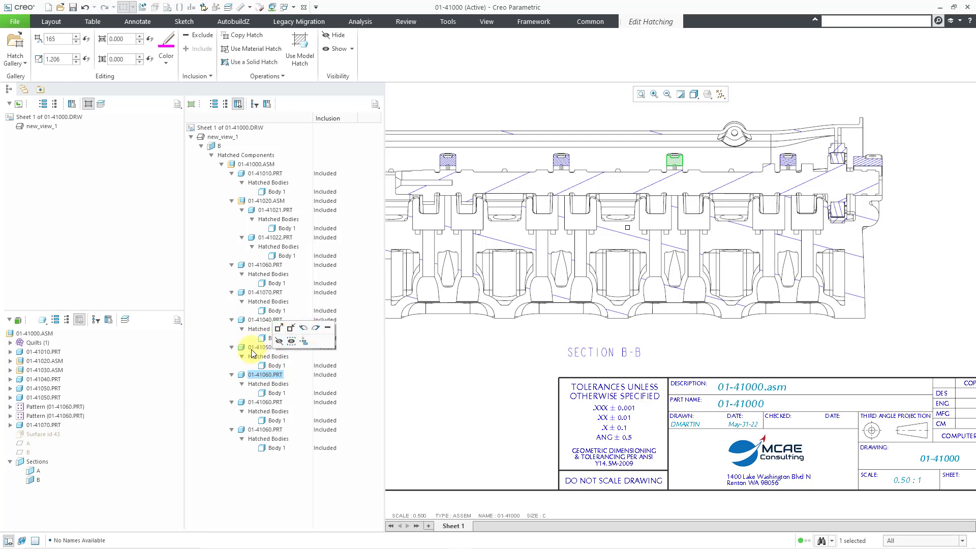
click(328, 377)
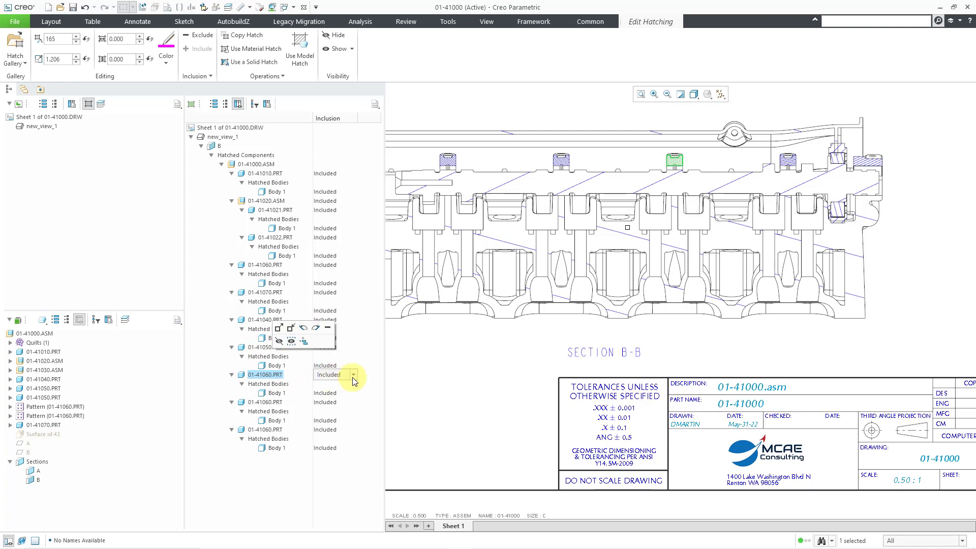
click(352, 377)
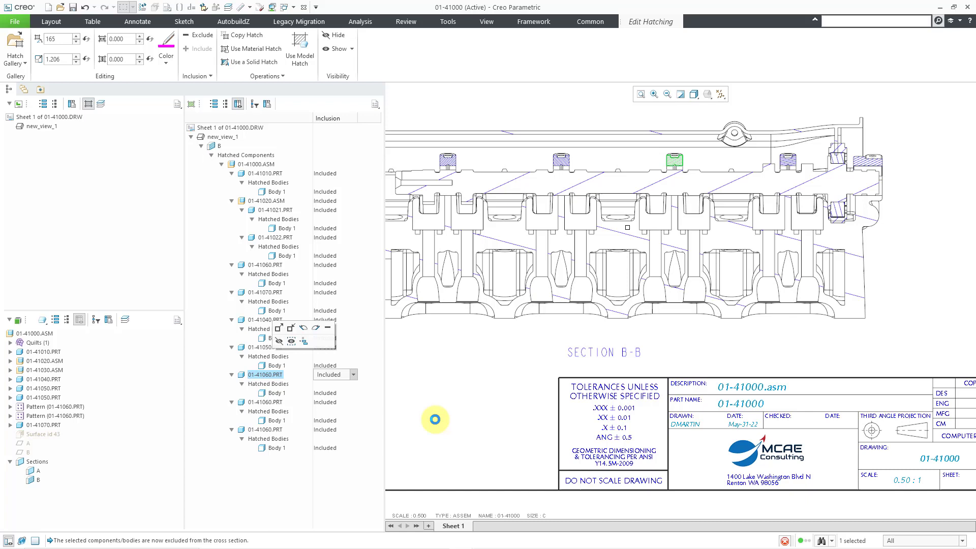
click(435, 419)
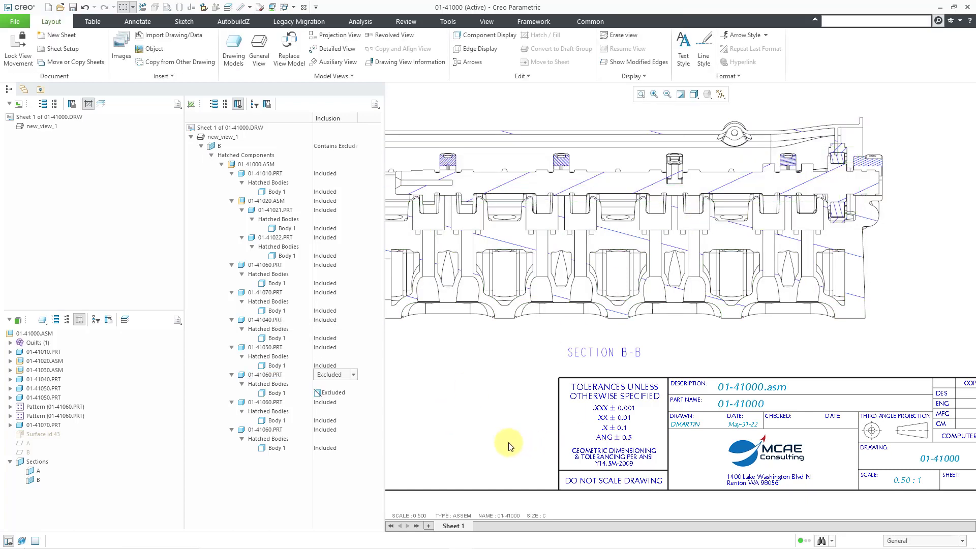
click(353, 375)
click(373, 394)
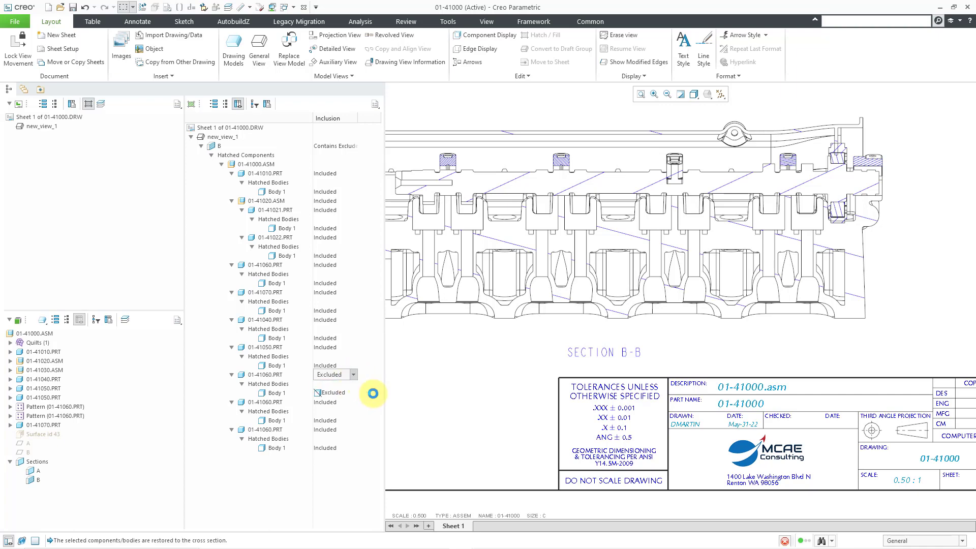
click(680, 95)
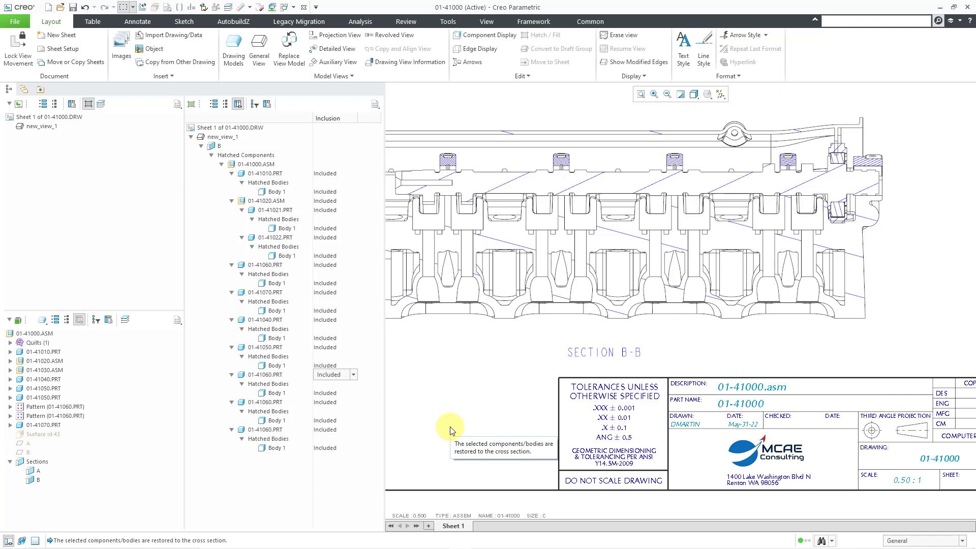
click(268, 106)
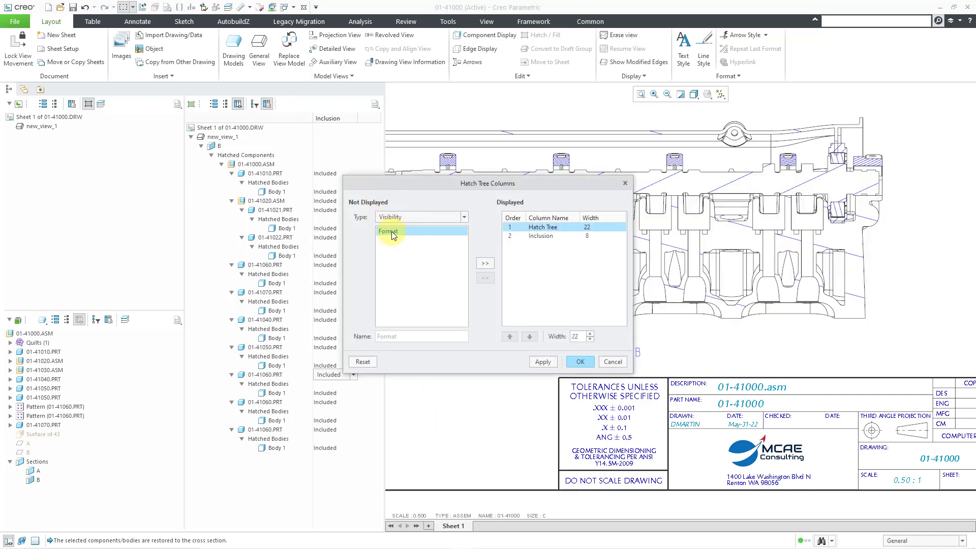
click(486, 264)
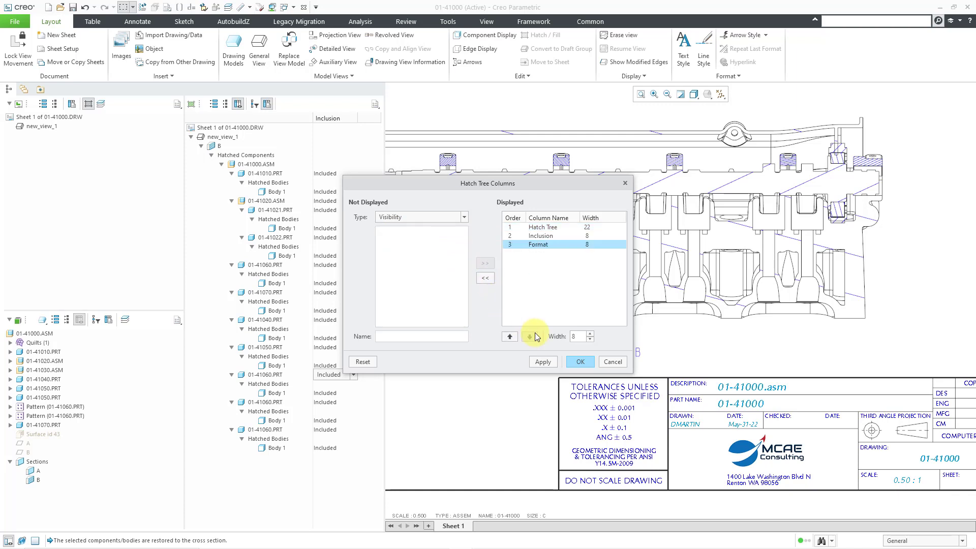
click(579, 362)
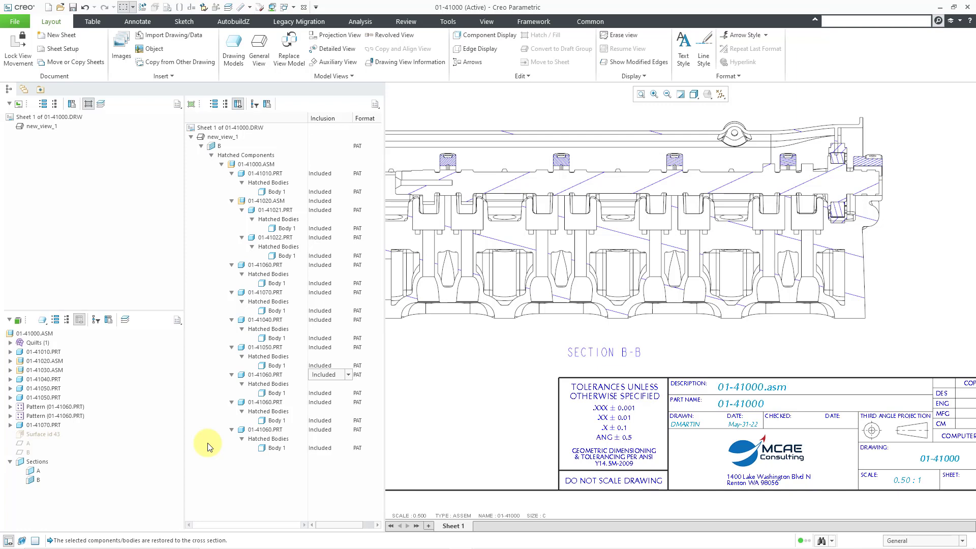
click(253, 104)
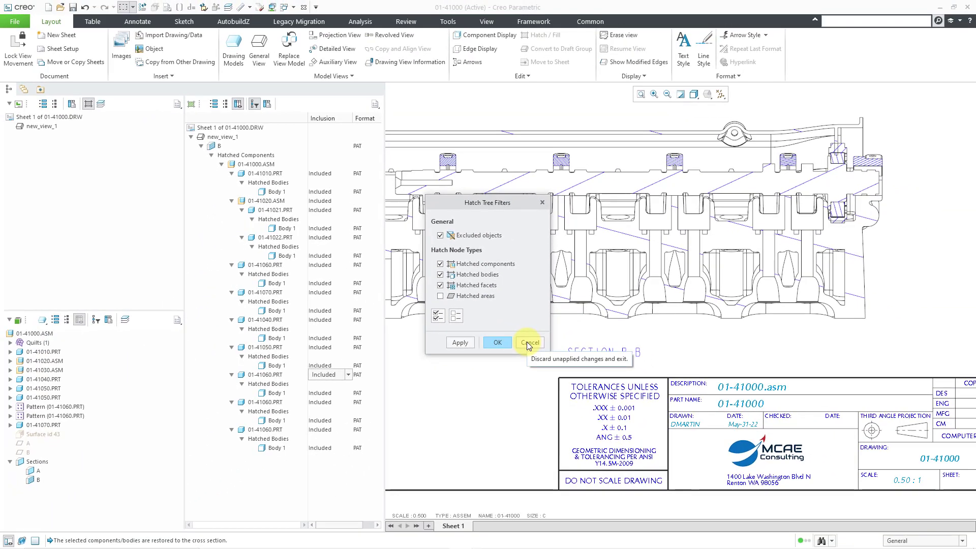
click(528, 343)
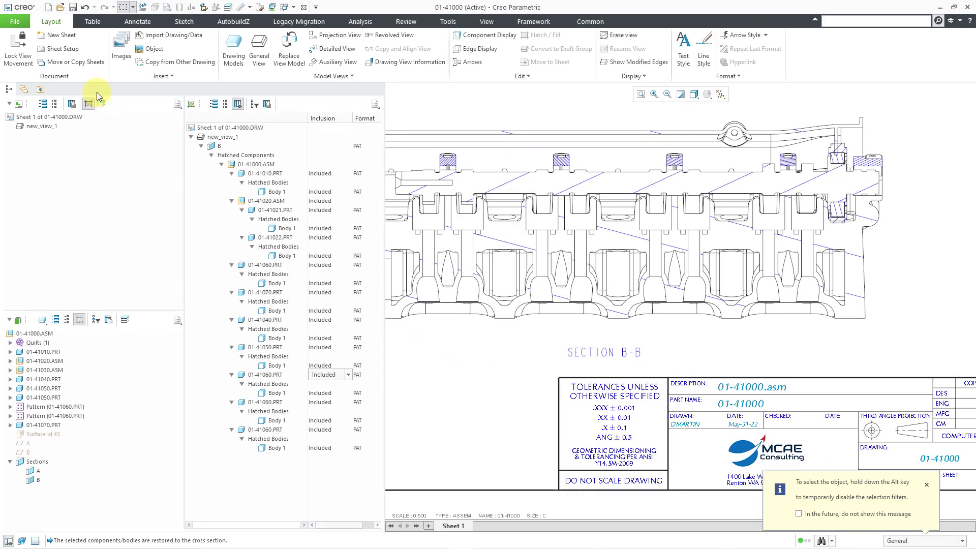
- Open Creo Options at the Detailing hatching settings and check maximum angle variations (Six Angles)
click(10, 24)
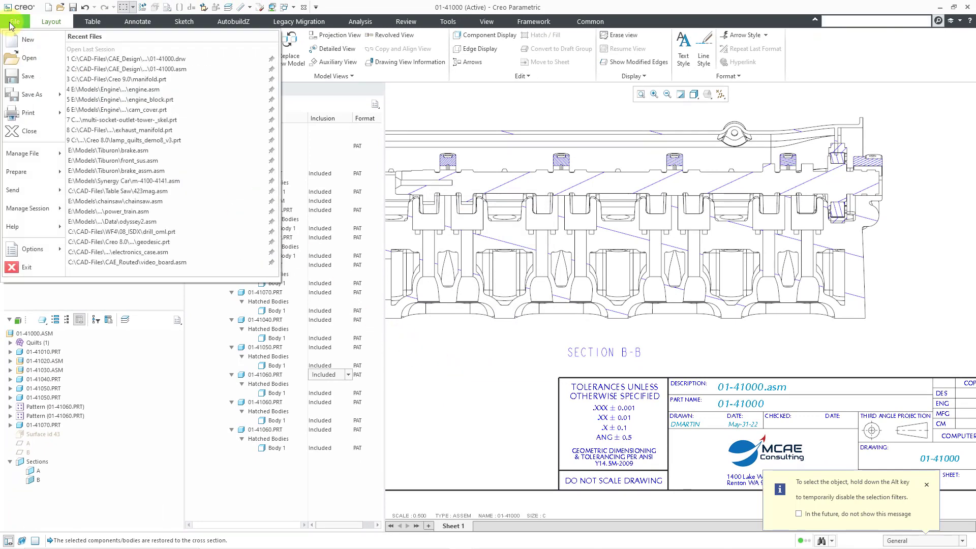
mouse_move(33, 249)
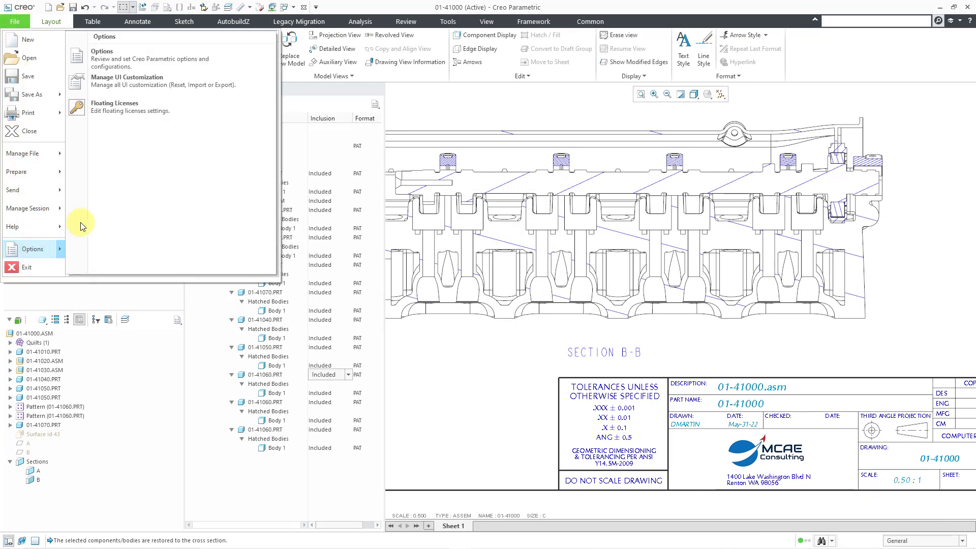
click(131, 63)
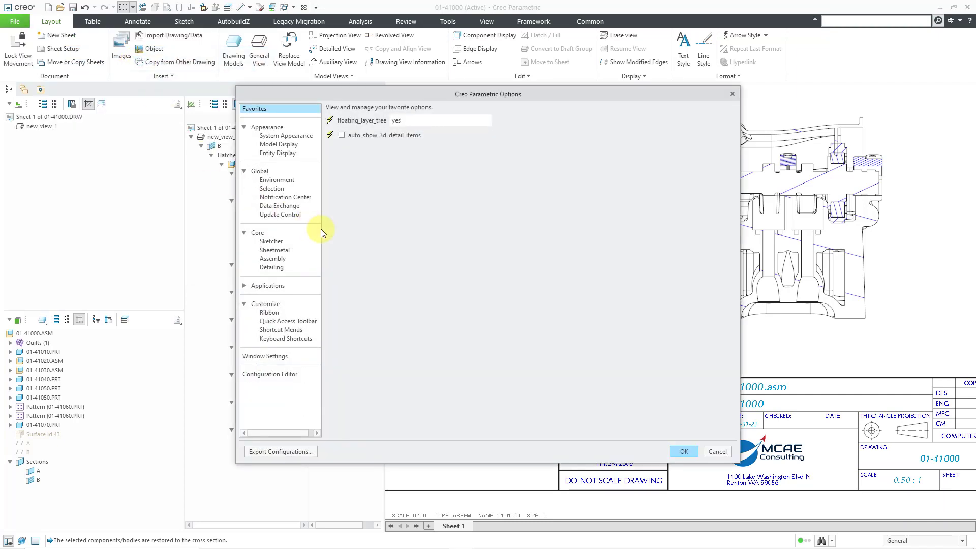
click(239, 269)
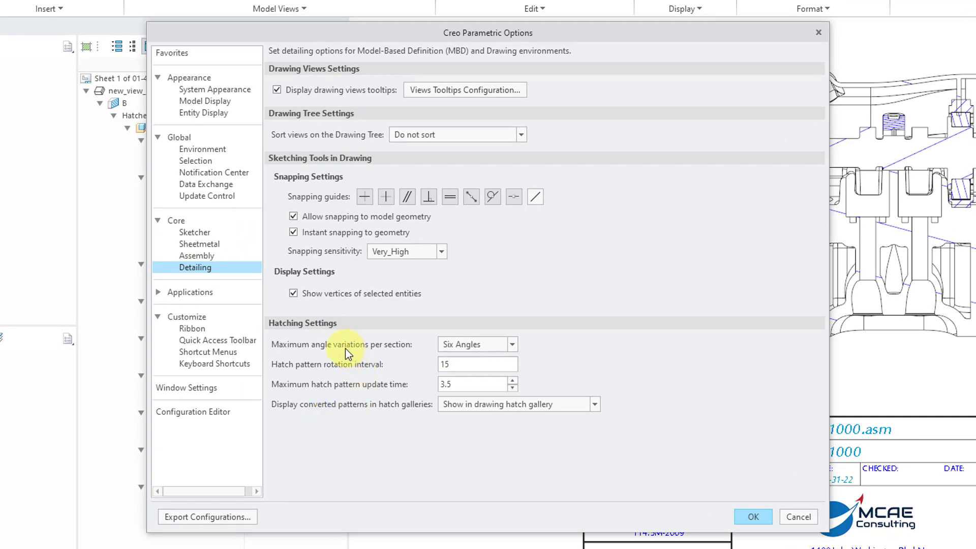
click(472, 344)
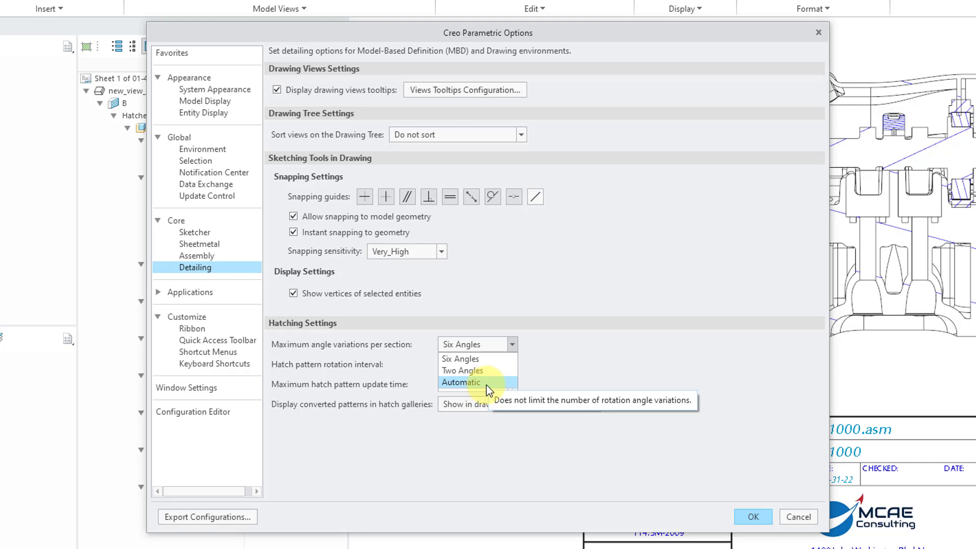
- Keep Six Angles and the converted-pattern gallery setting unchanged, then accept the options
click(476, 453)
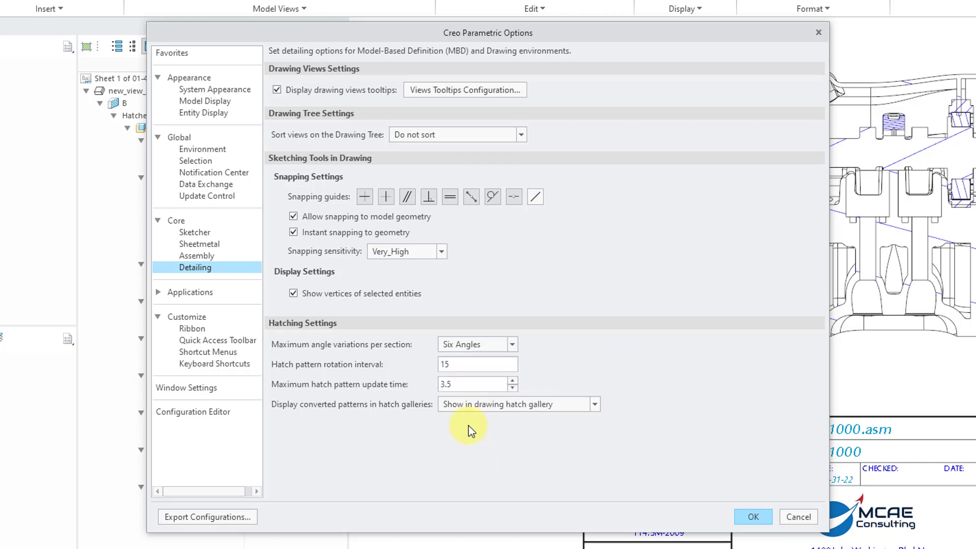
mouse_move(370, 345)
click(594, 406)
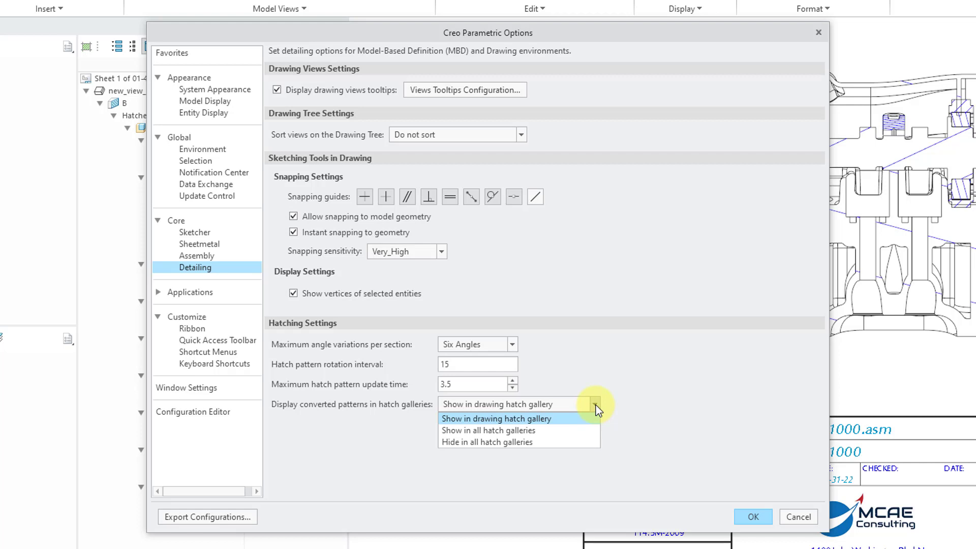
click(663, 406)
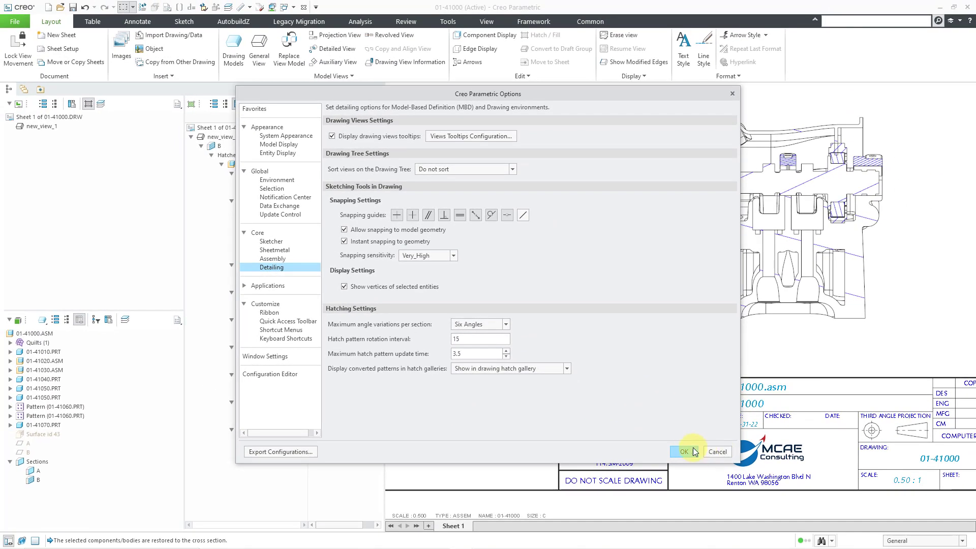
click(685, 451)
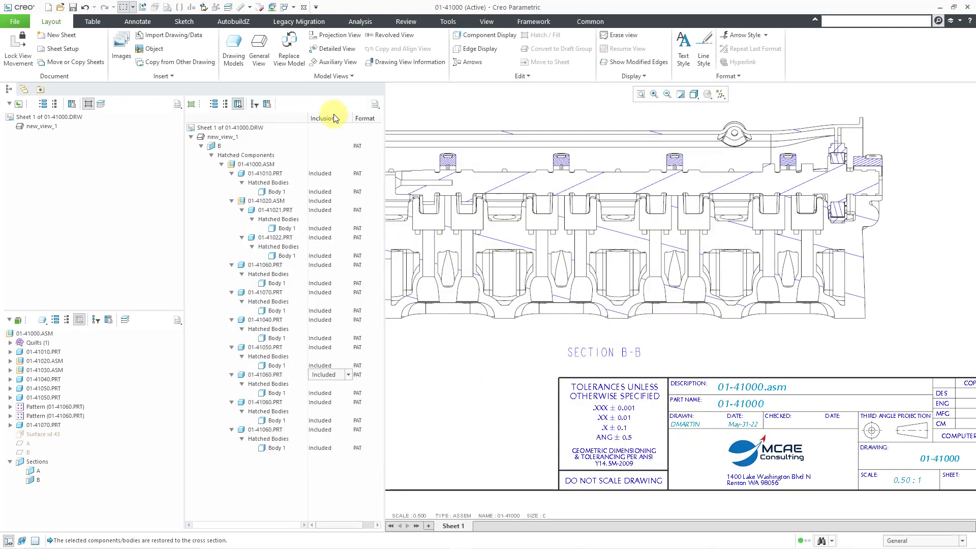
- Switch to the 01-41000.ASM window and open Hatch Designer showing Hatch0001's single 45° line
click(293, 7)
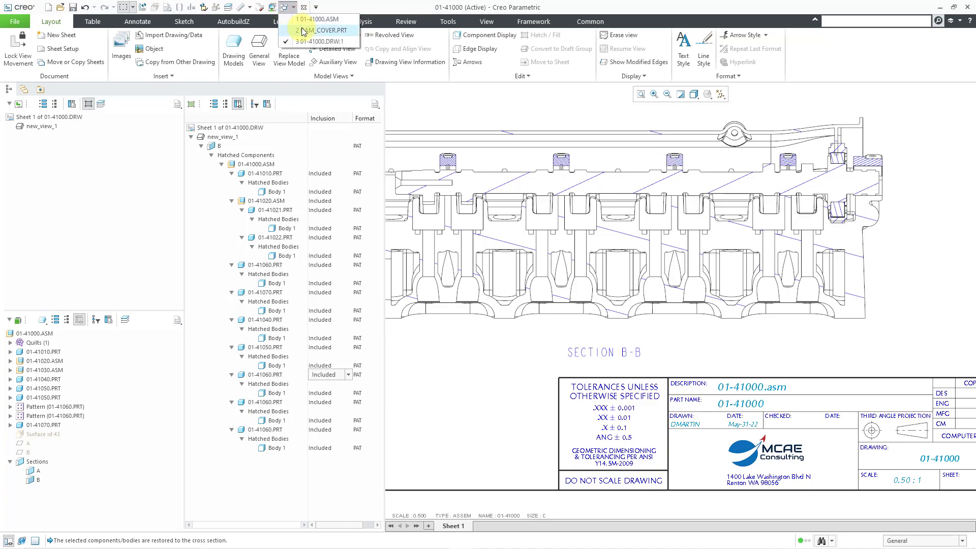
click(304, 20)
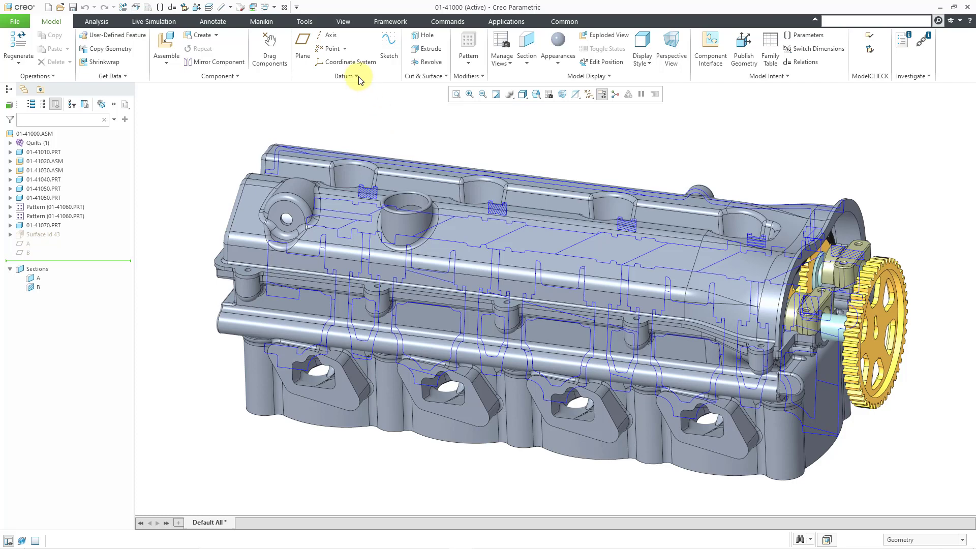
click(307, 22)
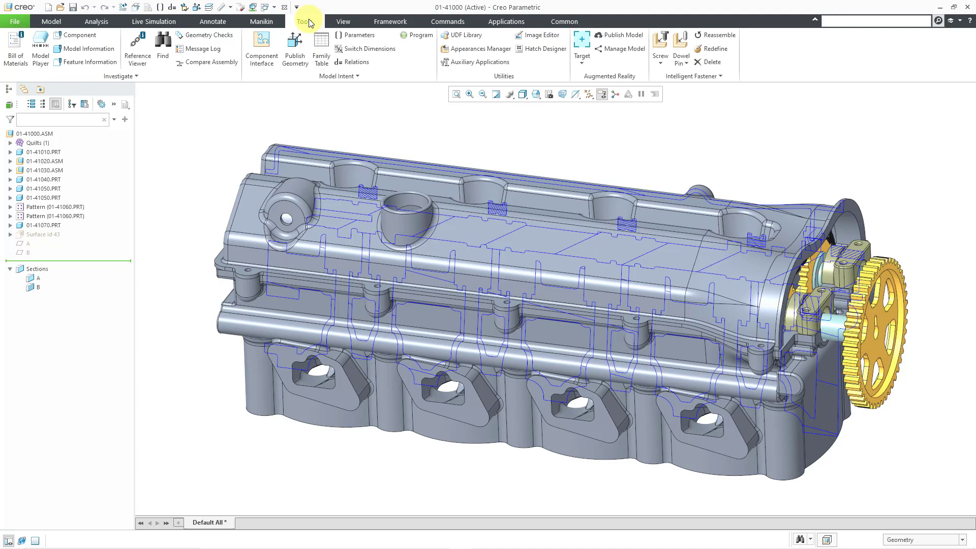
click(545, 49)
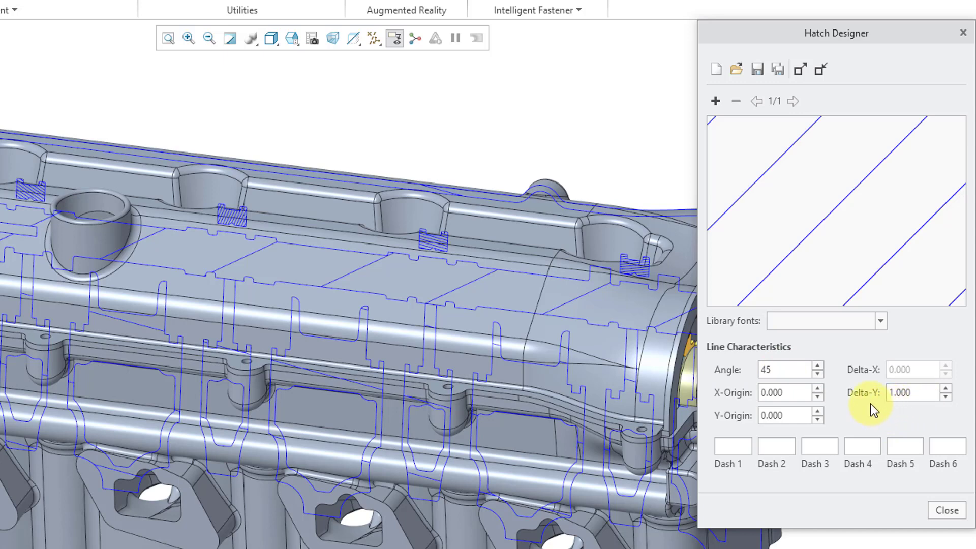
- Add a dash-dot 45° second hatch line offset 0.250 in X, checking it in a zoomed preview
click(716, 101)
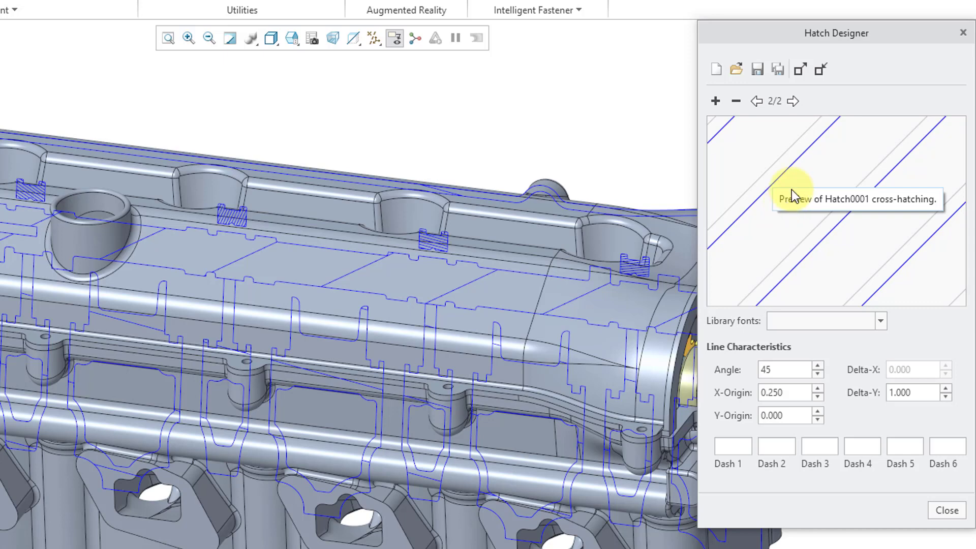
click(882, 322)
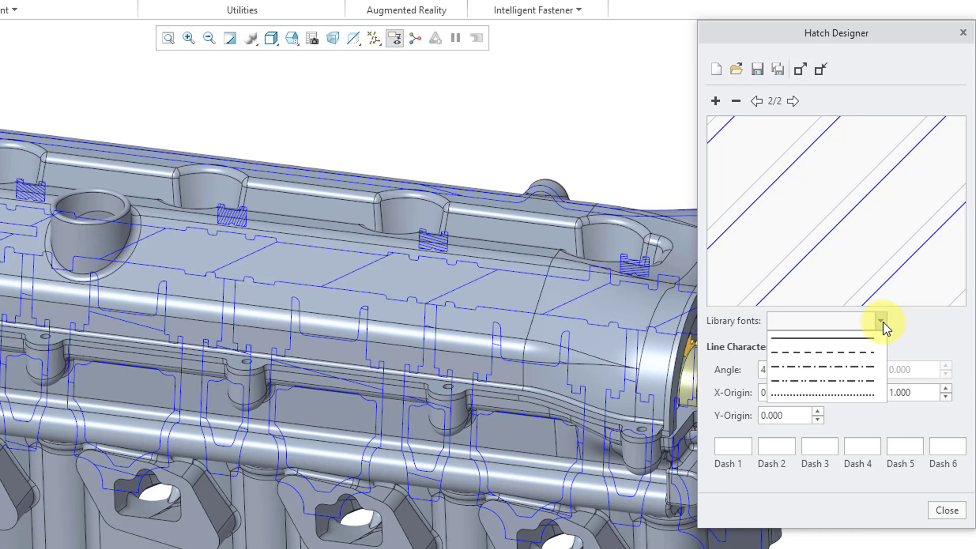
click(871, 368)
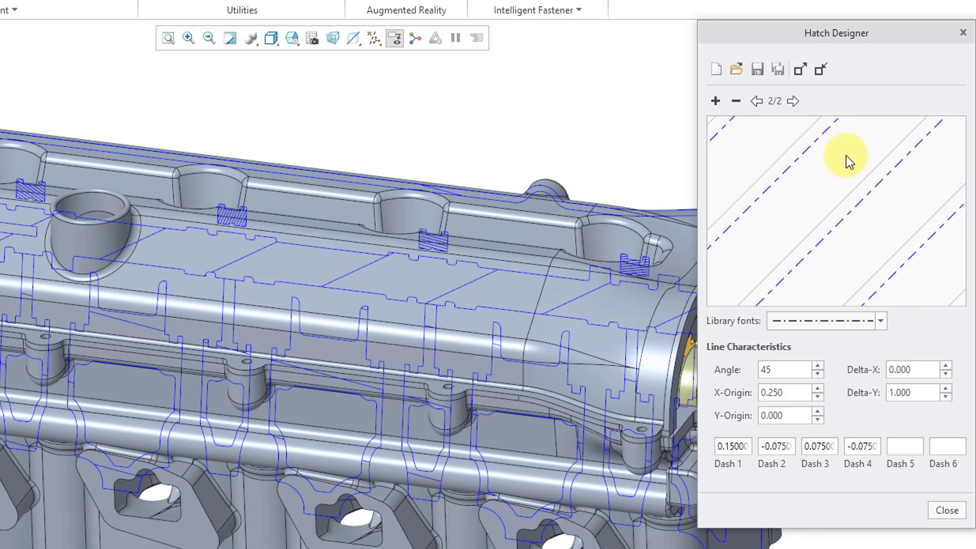
click(800, 71)
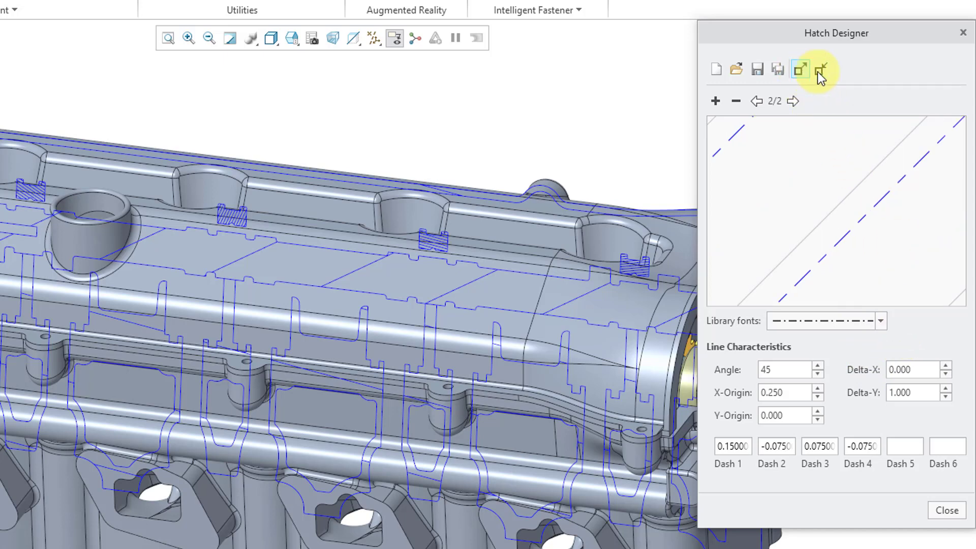
click(819, 72)
click(819, 71)
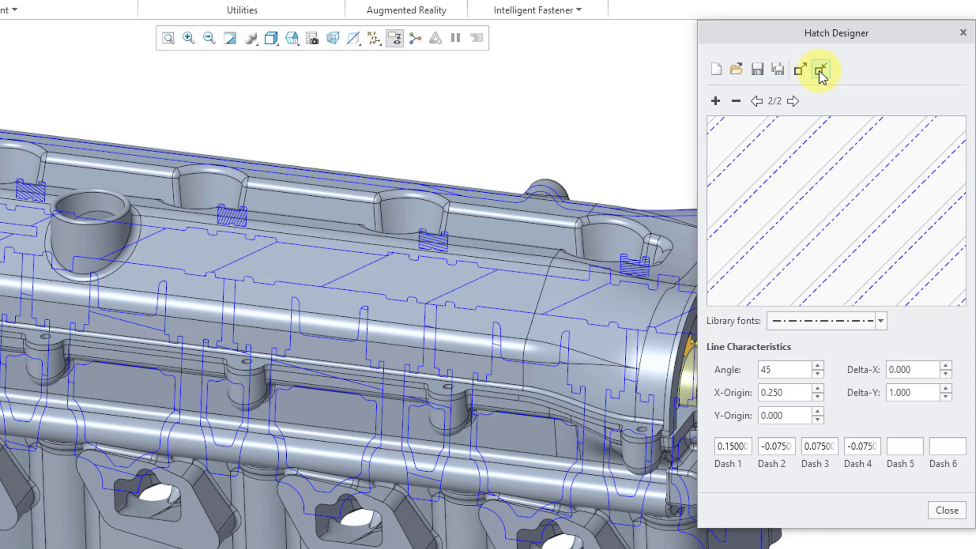
- Add a third hatch line and set its angle to 135°
click(722, 102)
double_click(782, 370)
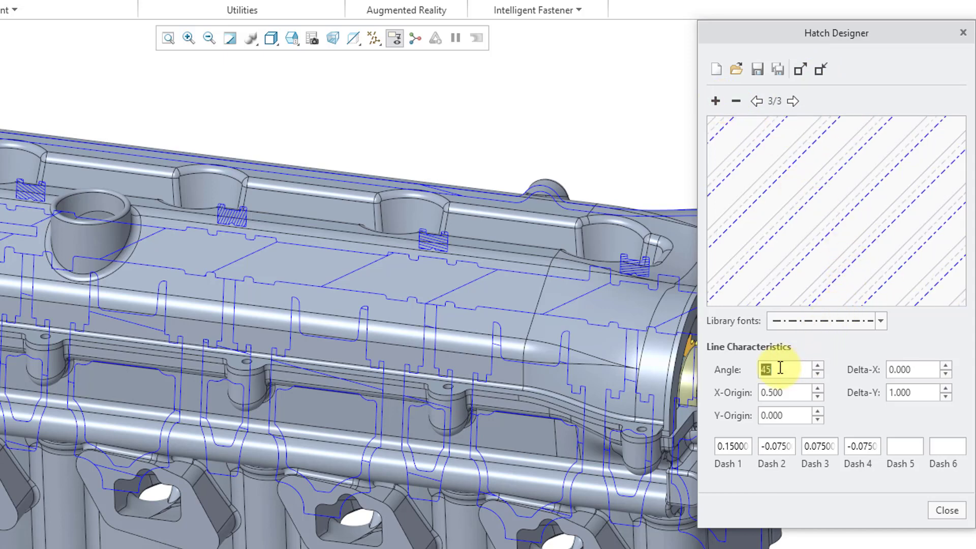
text(135)
key(Return)
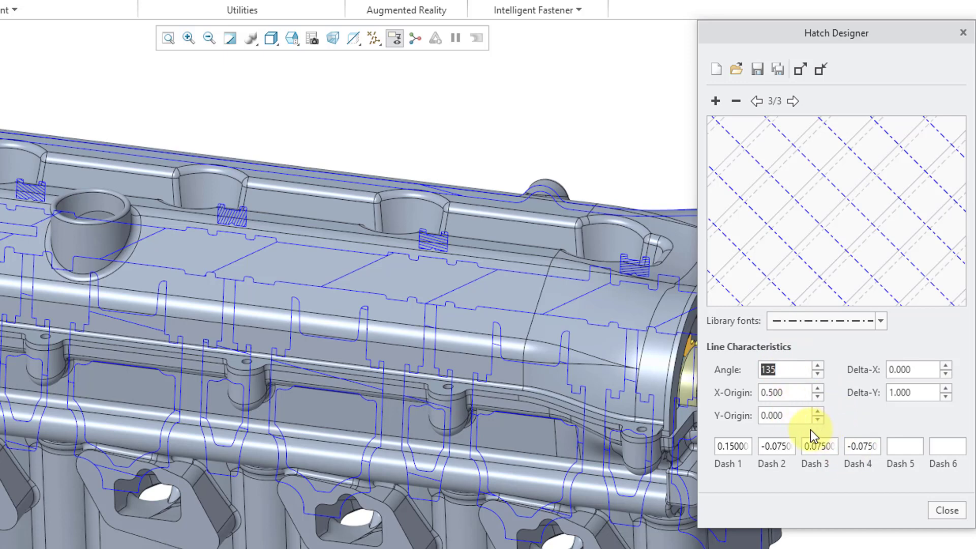
- Review each of the three hatch lines, ending back on the first line
click(757, 102)
click(756, 101)
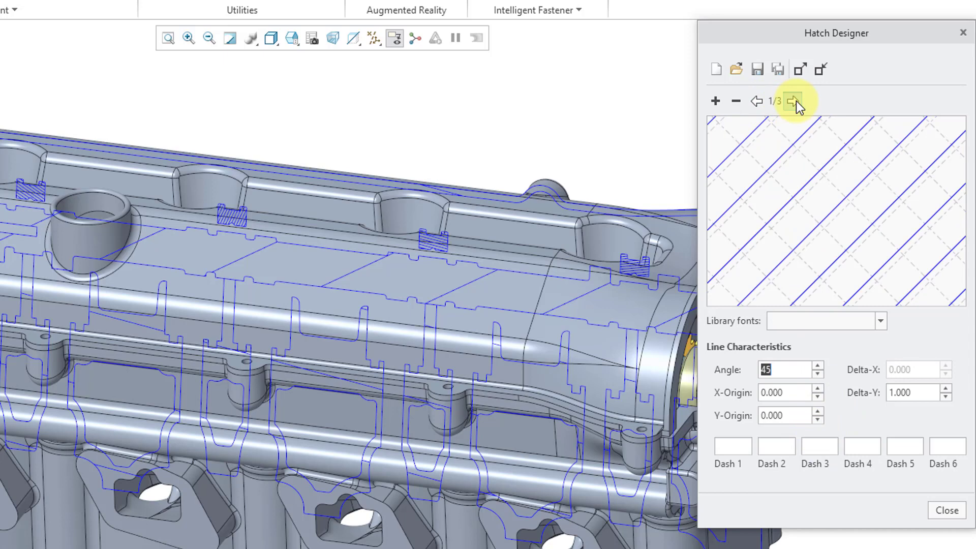
click(794, 102)
click(794, 102)
click(756, 102)
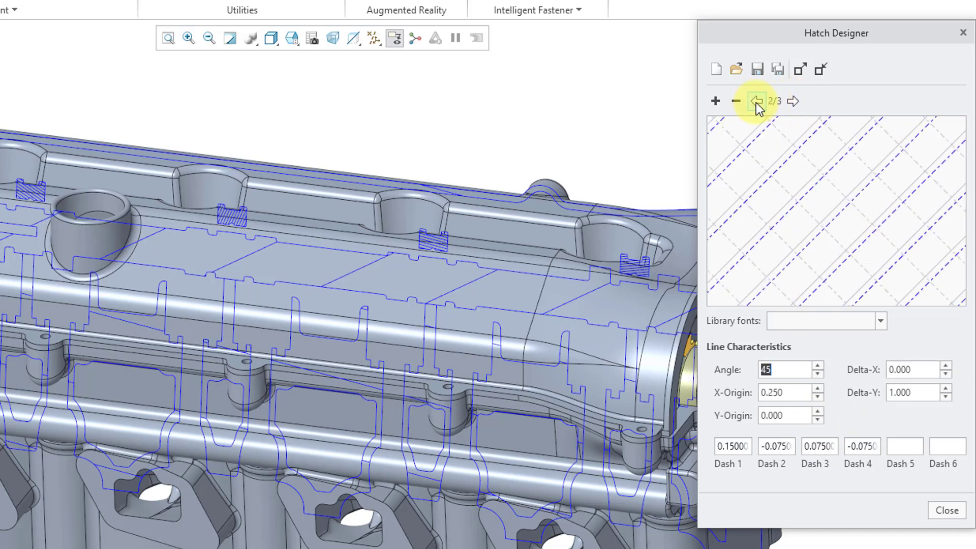
click(756, 102)
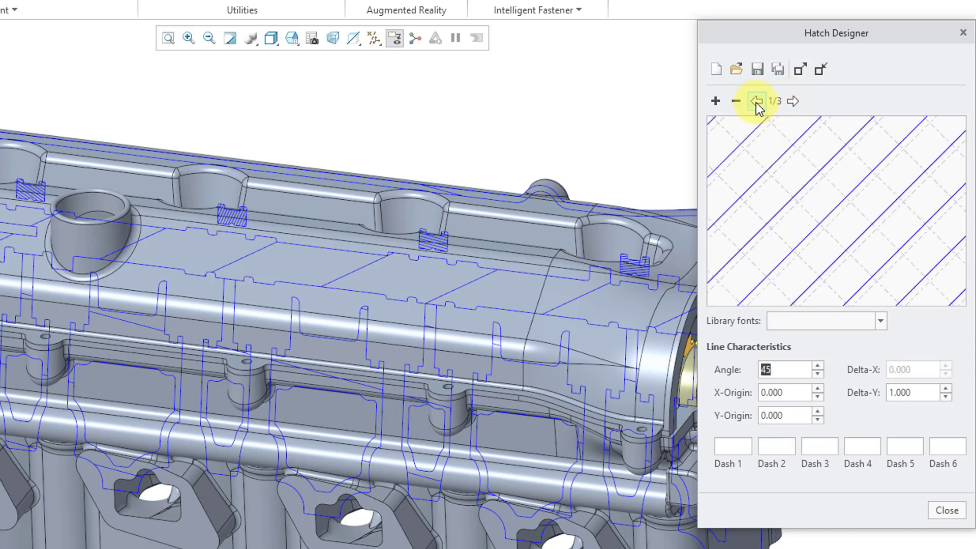